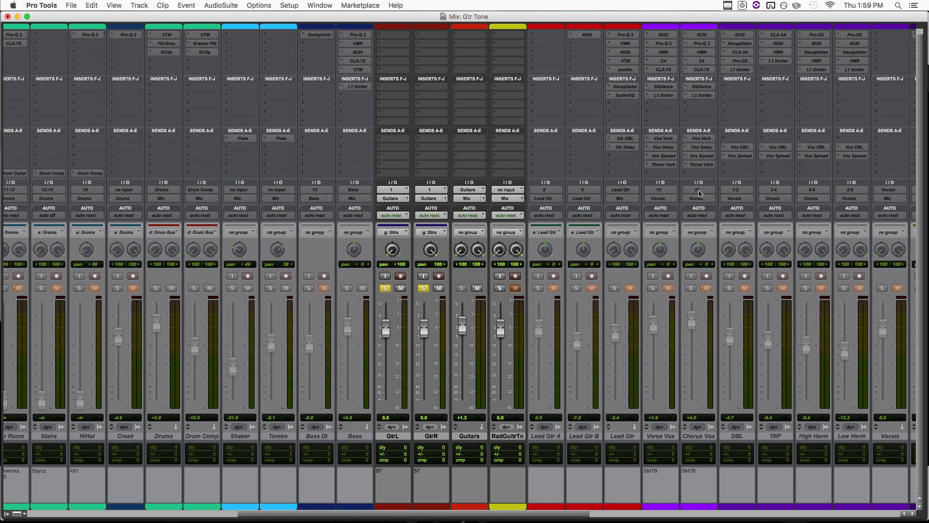
Select bars 5 to 21 across the four guitar tracks and play the soloed Rad Guitar Tone reference and the soloed GtrL and GtrR for comparison
{"action": "key", "text": "space"}
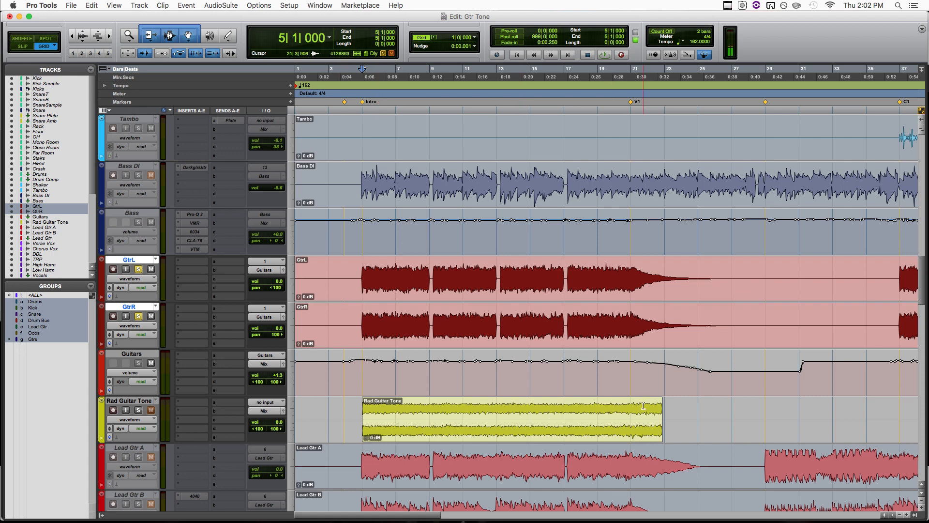
{"action": "left_click_drag", "start_coordinate": [634, 405], "coordinate": [363, 409]}
{"action": "left_click", "coordinate": [136, 261]}
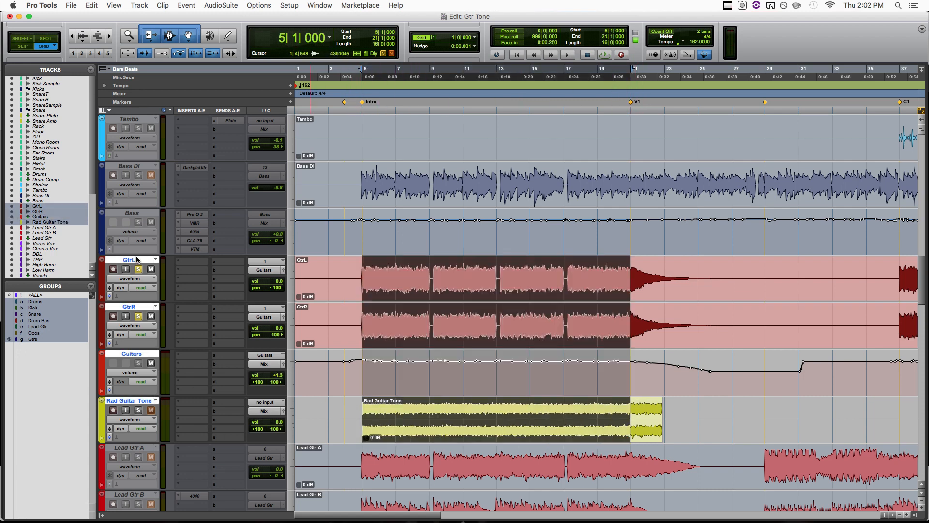
{"action": "left_click", "coordinate": [138, 270]}
{"action": "key", "text": "space"}
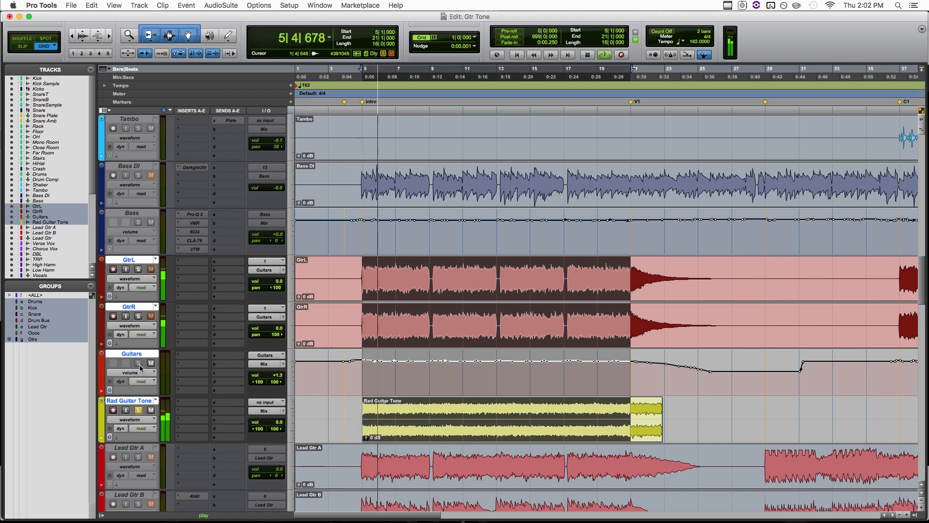
{"action": "left_click", "coordinate": [147, 356], "text": "super"}
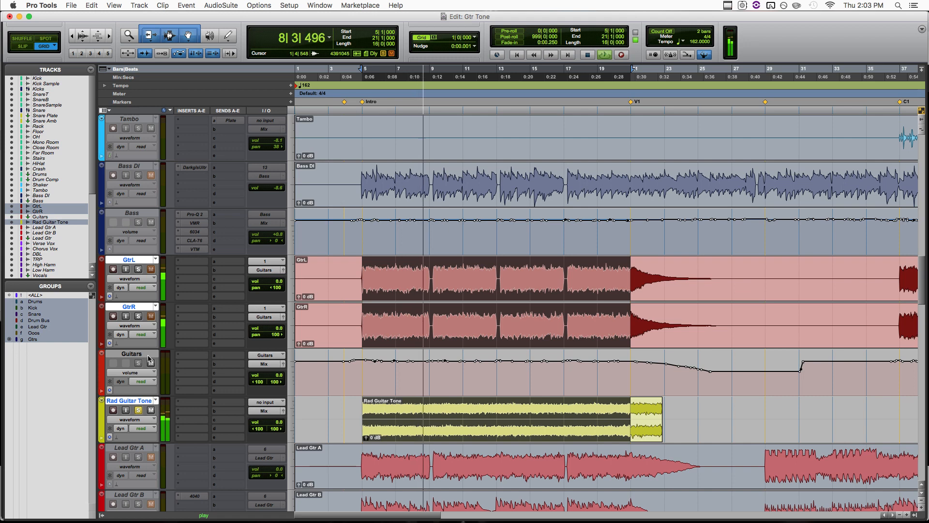
{"action": "key", "text": "space"}
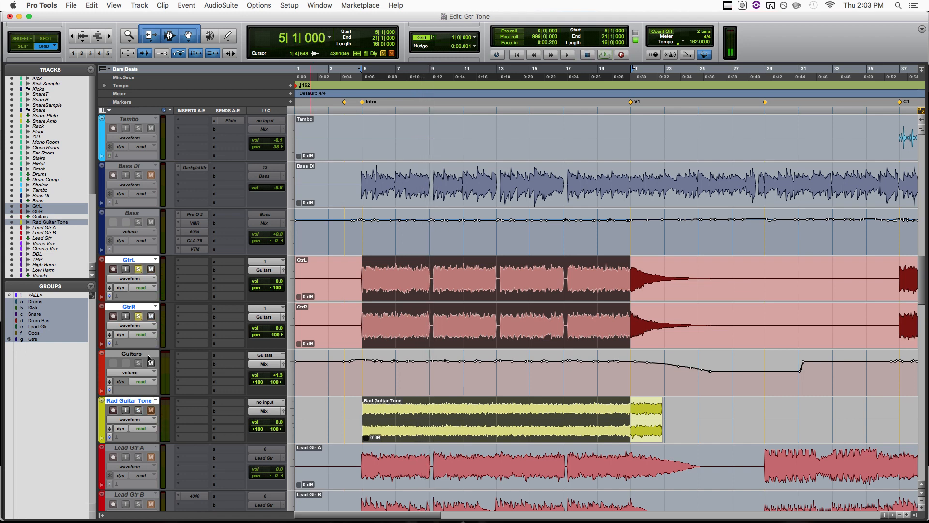
{"action": "key", "text": "space"}
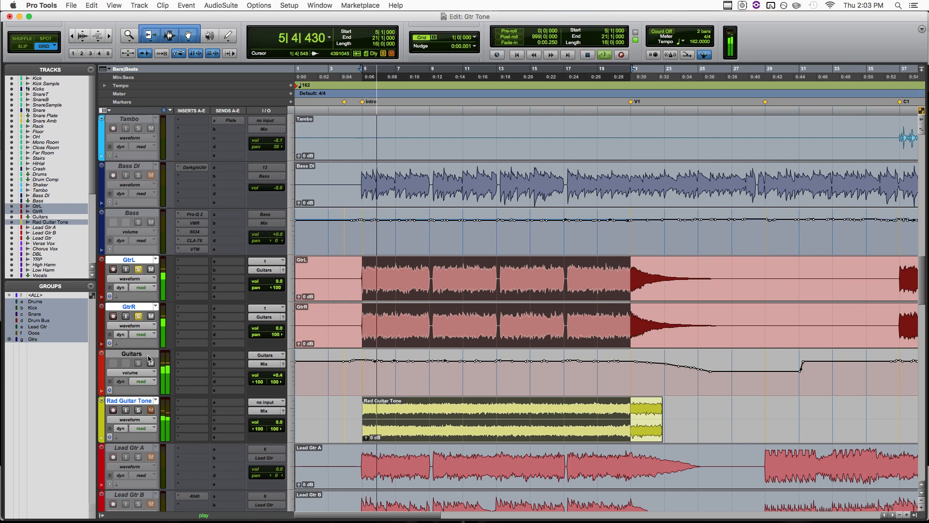
Insert the stereo FabFilter Pro-Q 3 on both the Guitars and Rad Guitar Tone tracks, and move its window aside
{"action": "left_click", "coordinate": [145, 355]}
{"action": "key", "text": "space"}
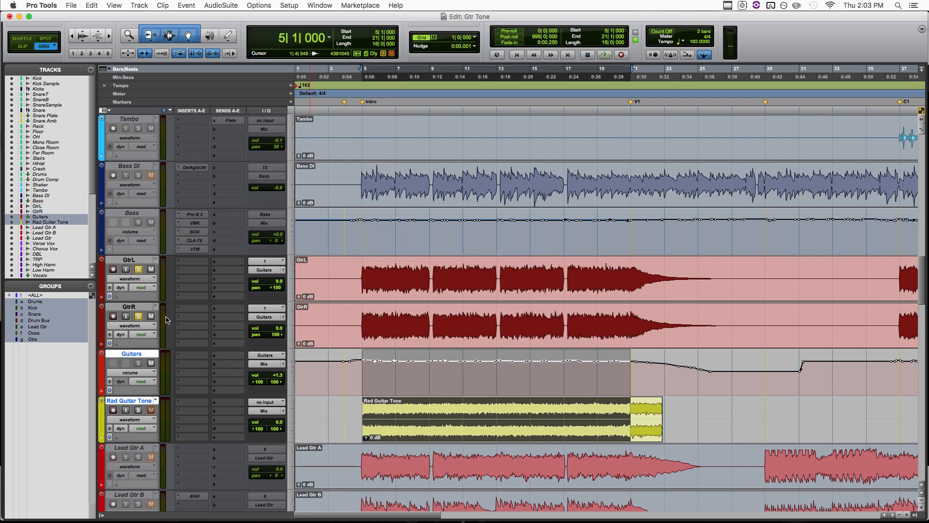
{"action": "left_click", "coordinate": [186, 357]}
{"action": "mouse_move", "coordinate": [228, 376]}
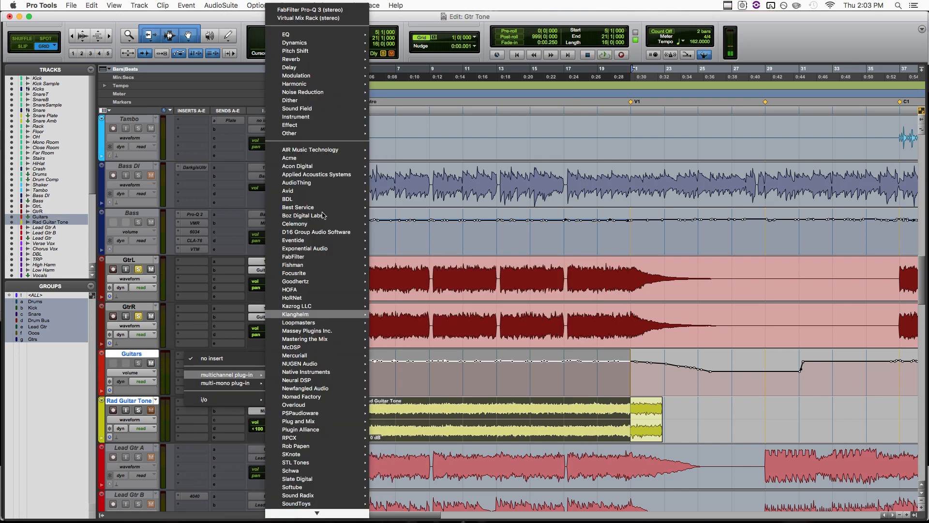
{"action": "left_click", "coordinate": [305, 8]}
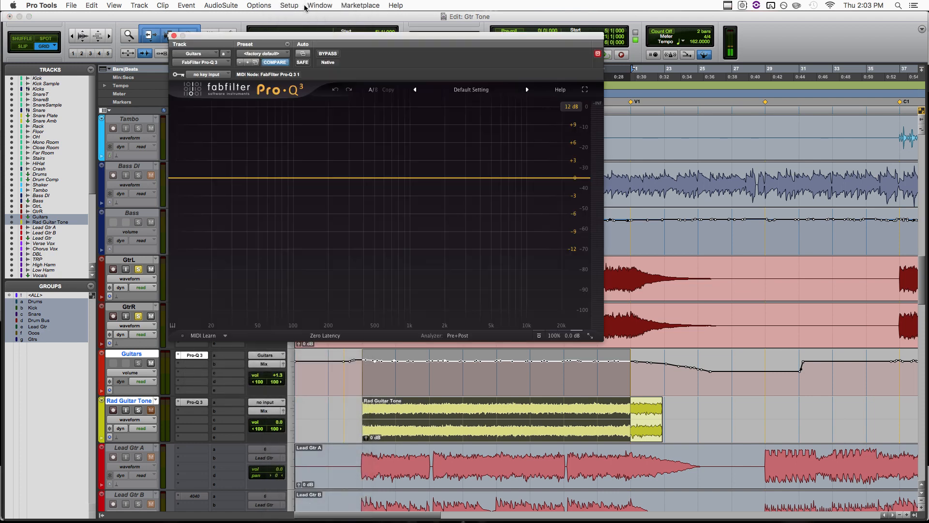
{"action": "left_click_drag", "start_coordinate": [405, 39], "coordinate": [526, 119]}
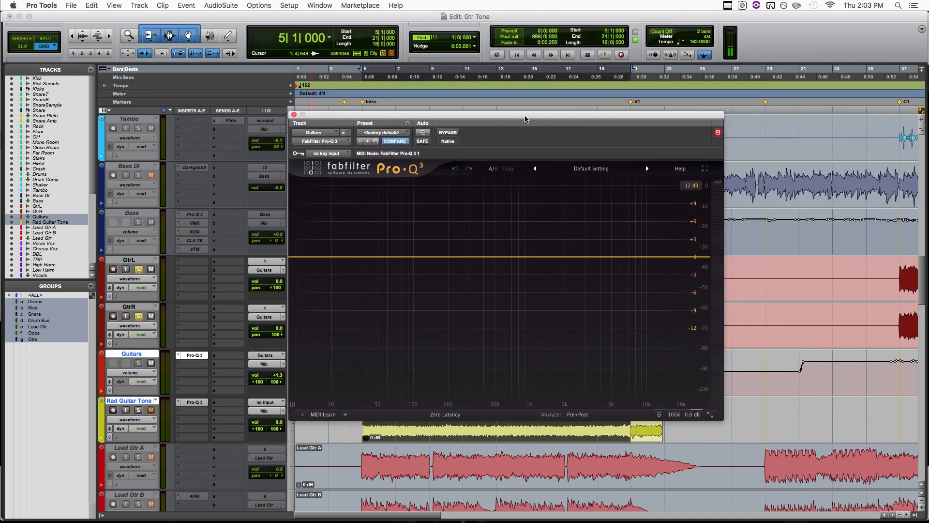
{"action": "left_click_drag", "start_coordinate": [526, 119], "coordinate": [661, 94]}
Add Rad Guitar Tone as the external spectrum in the analyzer of the Guitars track's Pro-Q 3
{"action": "scroll", "coordinate": [393, 207], "scroll_direction": "right", "scroll_amount": 3}
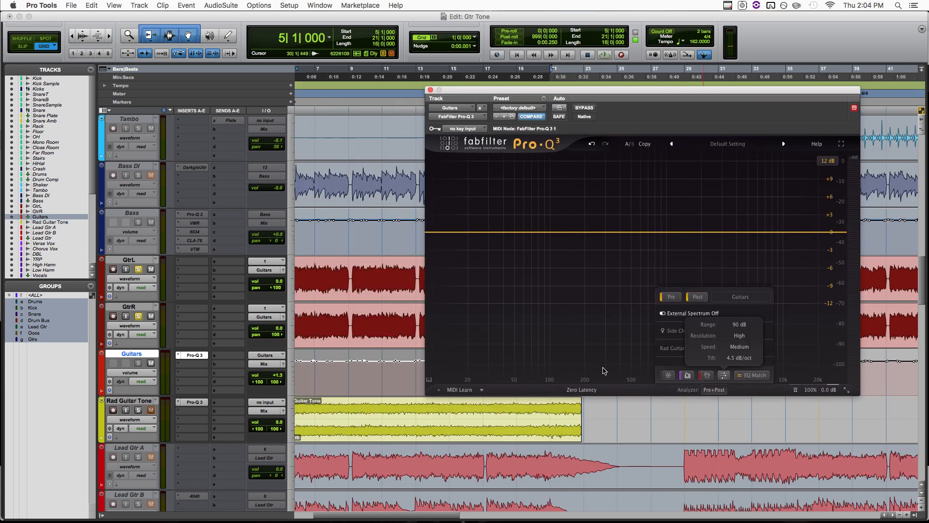
{"action": "mouse_move", "coordinate": [715, 389]}
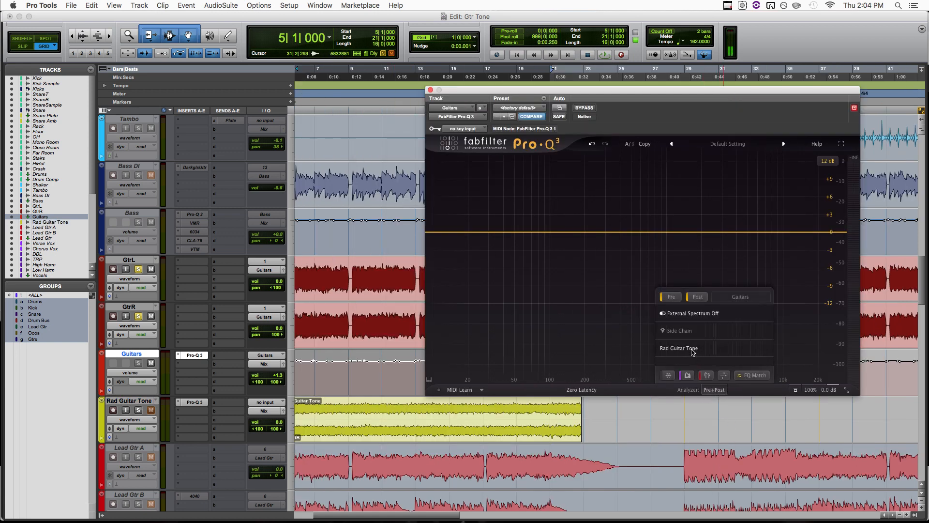
{"action": "left_click", "coordinate": [692, 349]}
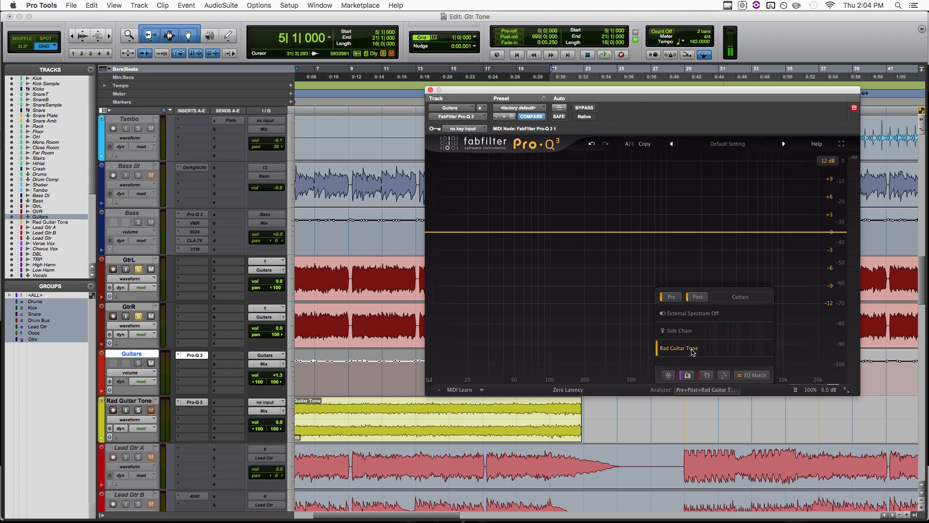
Play the intro to compare the Rad Guitar Tone spectrum with the Guitars spectrum in the Pro-Q 3 analyzer
{"action": "key", "text": "space"}
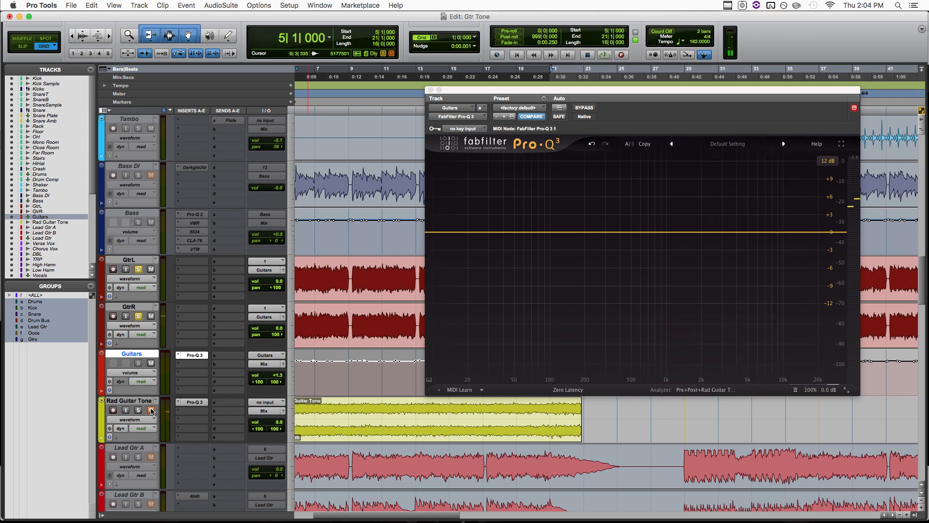
{"action": "key", "text": "space"}
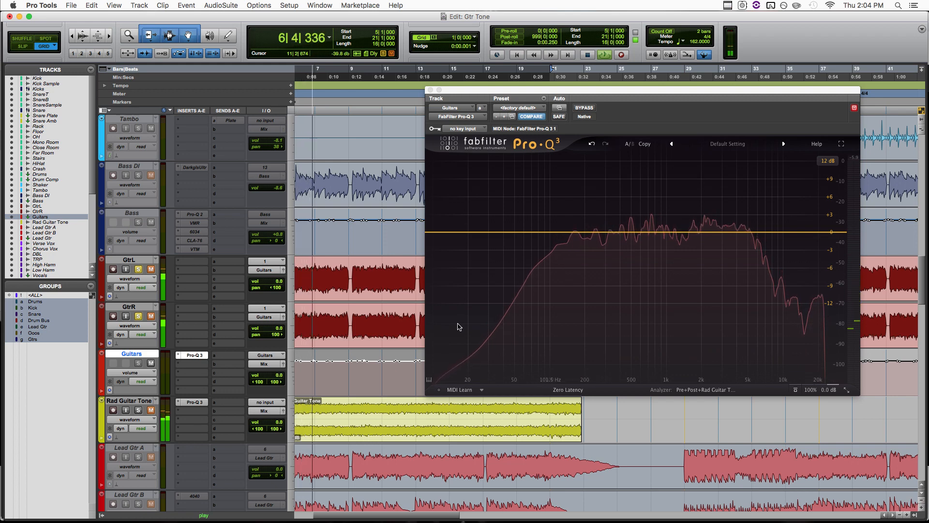
{"action": "key", "text": "space"}
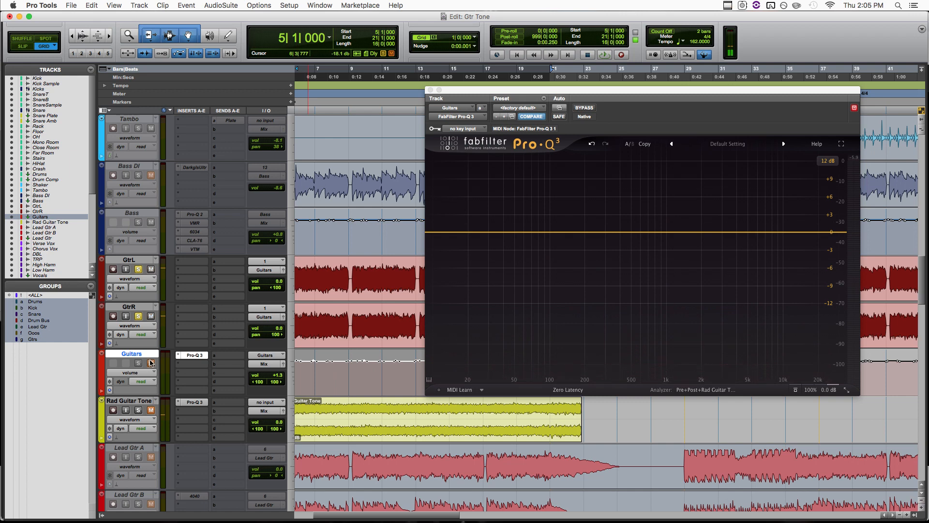
{"action": "key", "text": "space"}
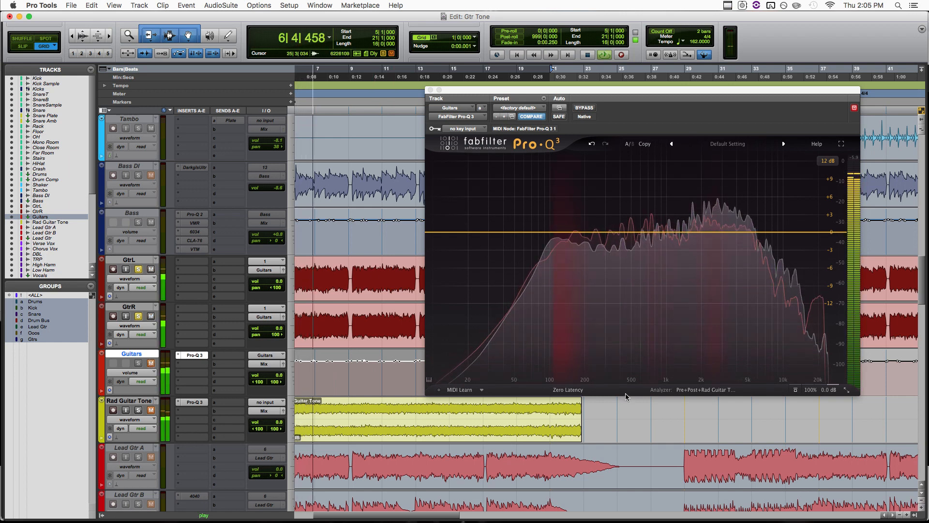
{"action": "key", "text": "space"}
Start EQ Match in the Guitars track's Pro-Q 3 with Rad Guitar Tone as the reference spectrum
{"action": "left_click", "coordinate": [716, 391]}
{"action": "left_click", "coordinate": [764, 376]}
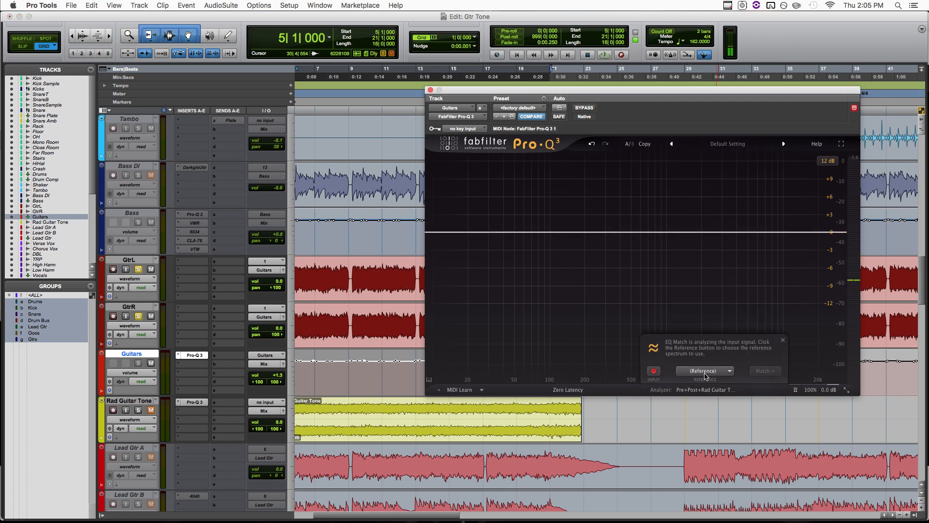
{"action": "left_click", "coordinate": [726, 372]}
{"action": "left_click", "coordinate": [743, 392]}
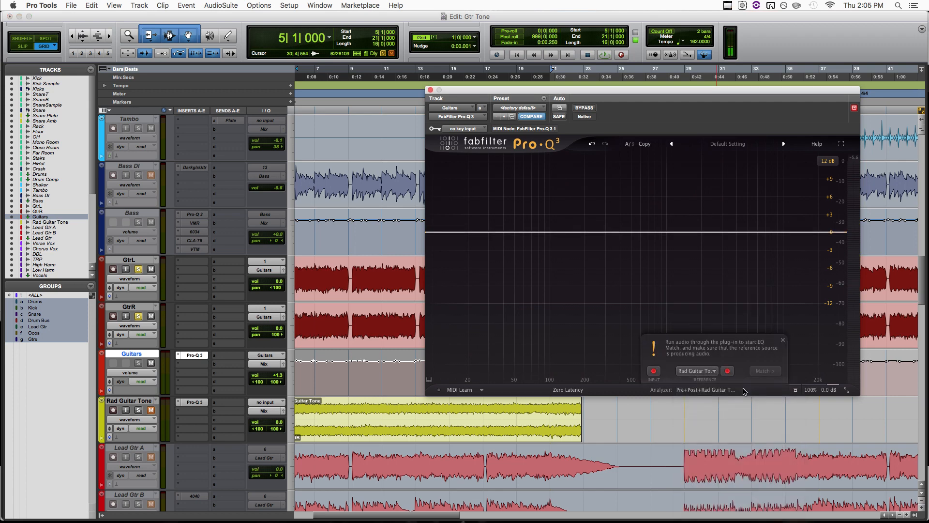
{"action": "scroll", "coordinate": [356, 278], "scroll_direction": "right", "scroll_amount": 5}
{"action": "scroll", "coordinate": [373, 284], "scroll_direction": "left", "scroll_amount": 5}
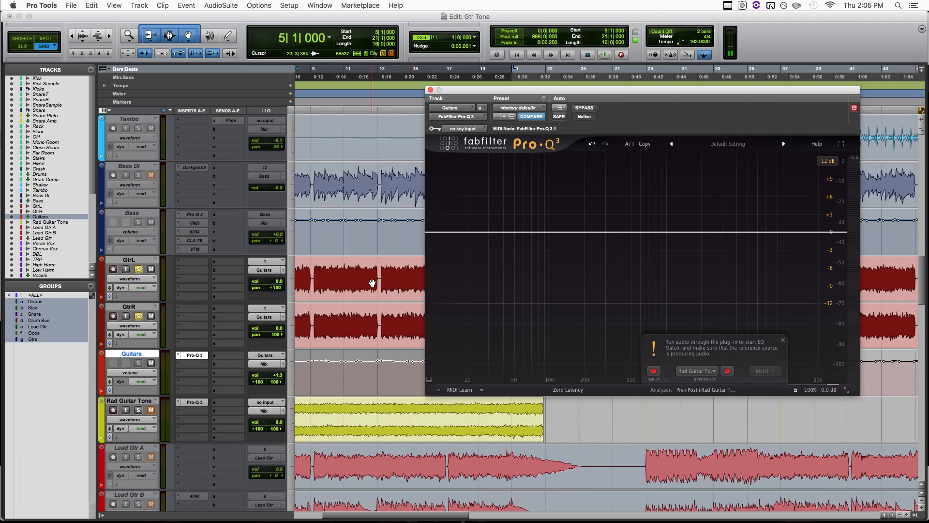
{"action": "scroll", "coordinate": [375, 289], "scroll_direction": "right", "scroll_amount": 1}
{"action": "left_click", "coordinate": [184, 349]}
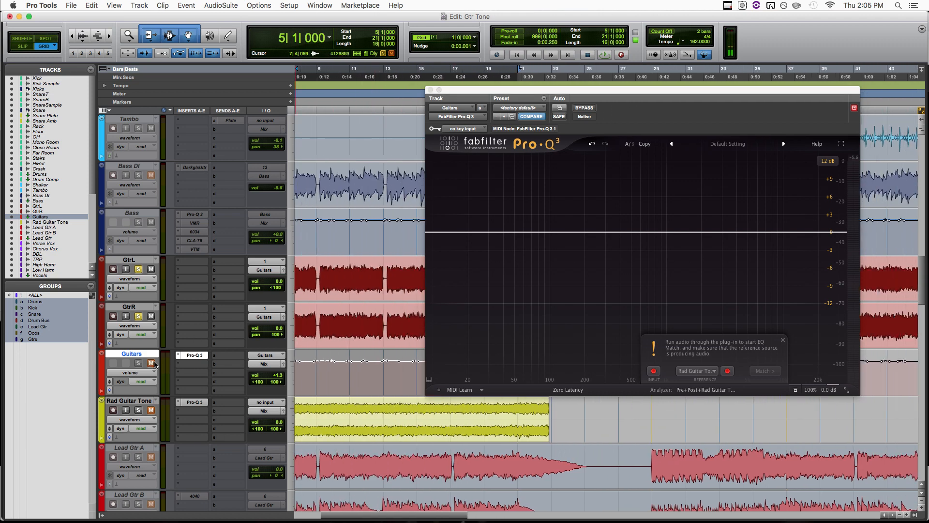
Play the intro so EQ Match analyzes both signals, then match the curve with 12 bands and finish
{"action": "key", "text": "space"}
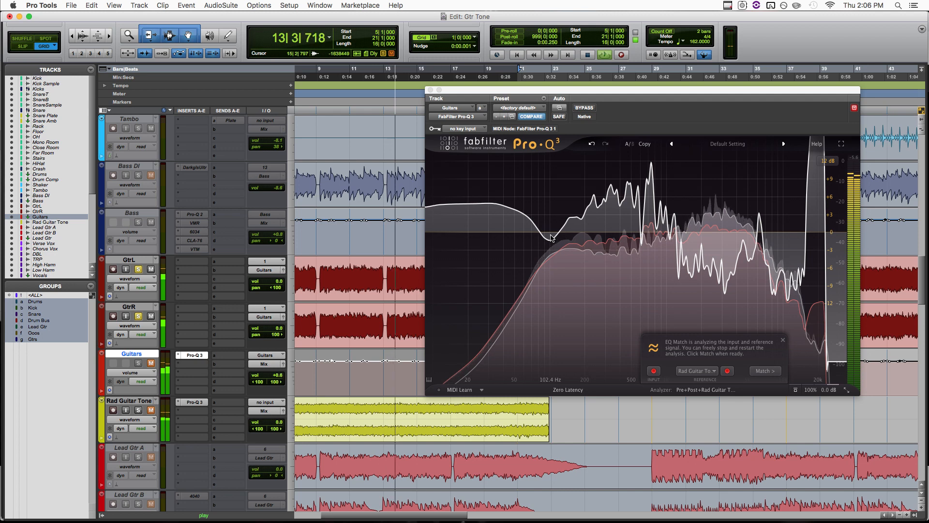
{"action": "left_click", "coordinate": [765, 371]}
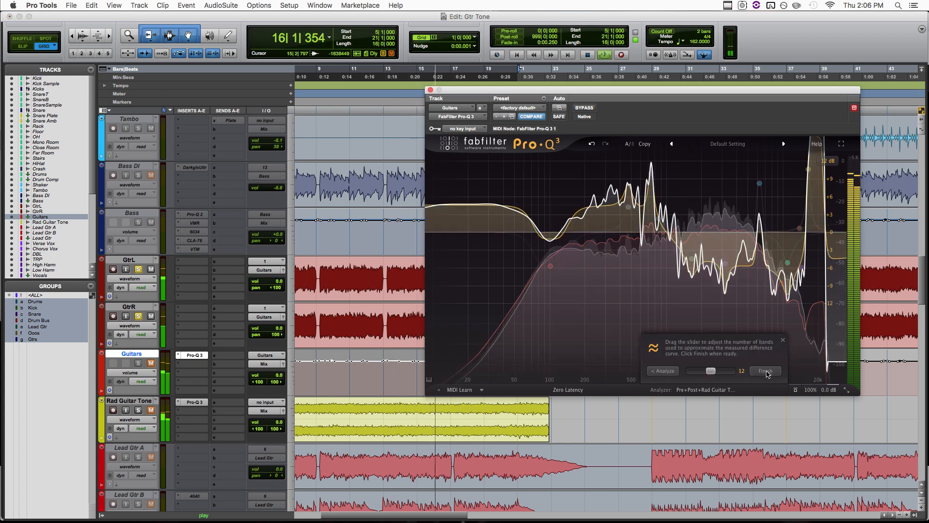
{"action": "left_click", "coordinate": [766, 371]}
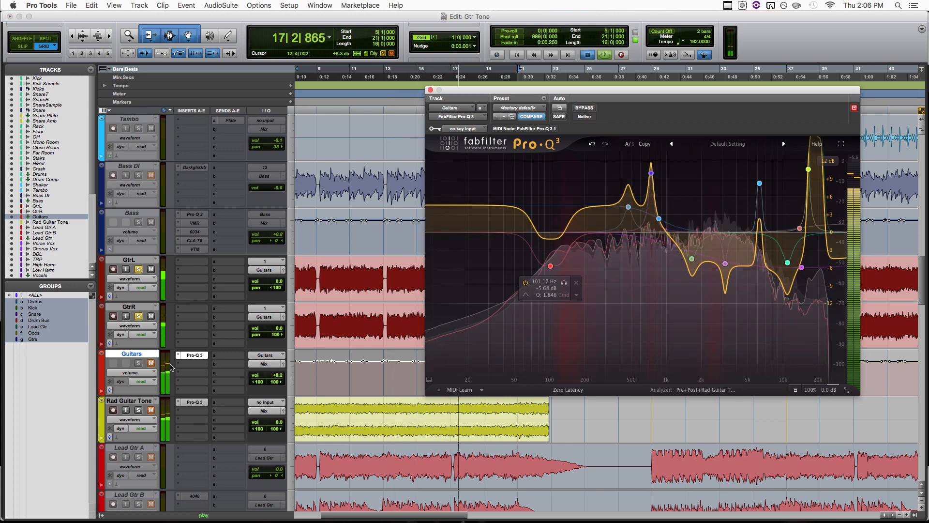
{"action": "key", "text": "space"}
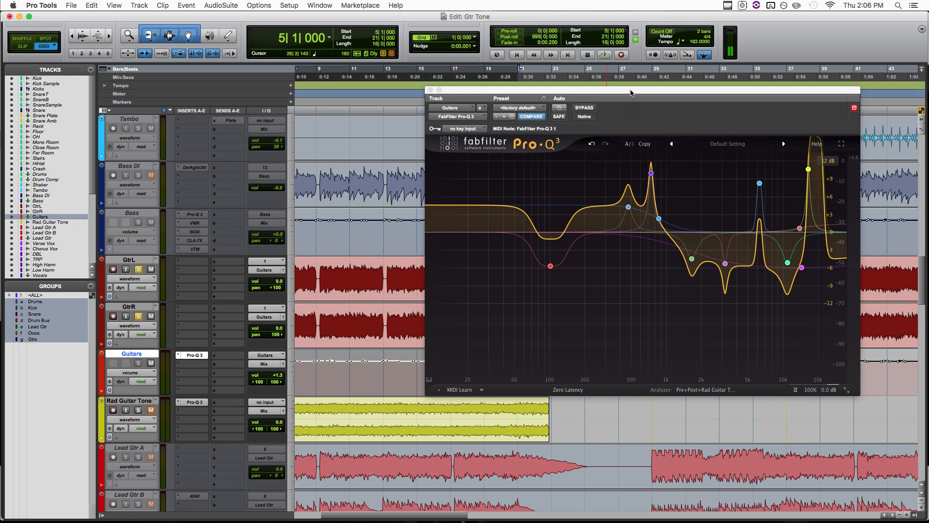
Play the intro from bar 5 with the matched EQ active and bypassed to compare the guitar tone
{"action": "left_click_drag", "start_coordinate": [630, 93], "coordinate": [591, 86]}
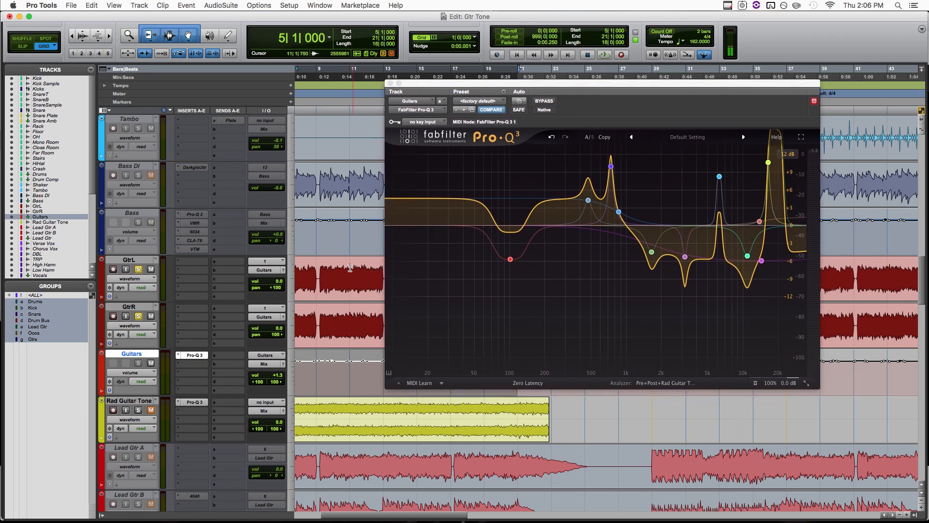
{"action": "scroll", "coordinate": [350, 268], "scroll_direction": "left", "scroll_amount": 3}
{"action": "key", "text": "space"}
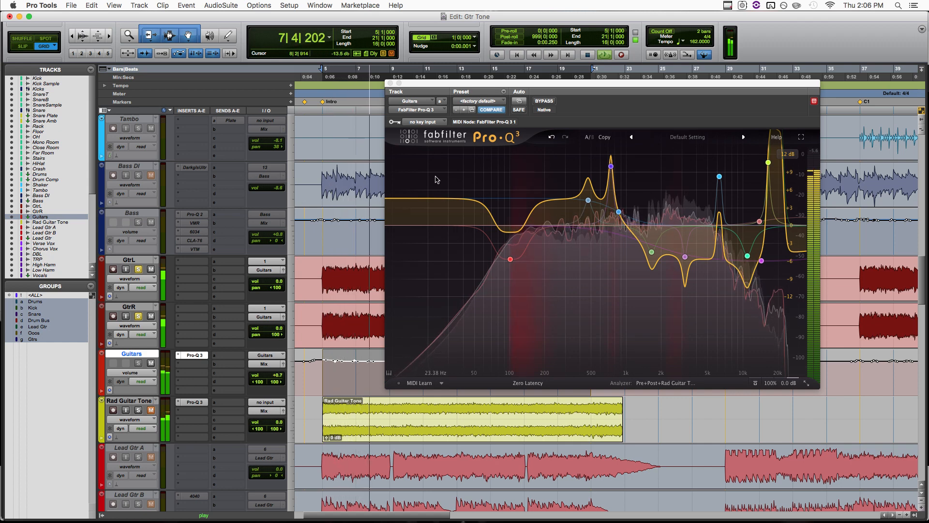
{"action": "key", "text": "space"}
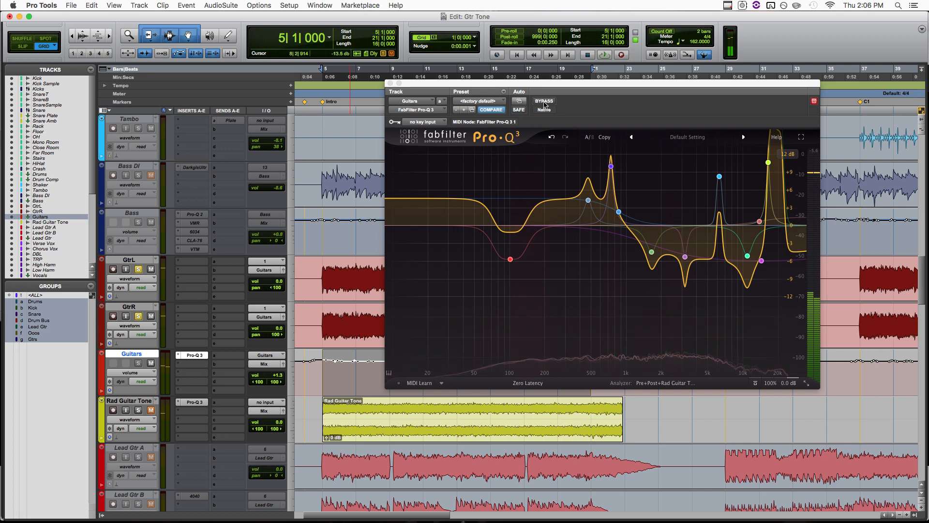
{"action": "left_click", "coordinate": [544, 101]}
{"action": "key", "text": "space"}
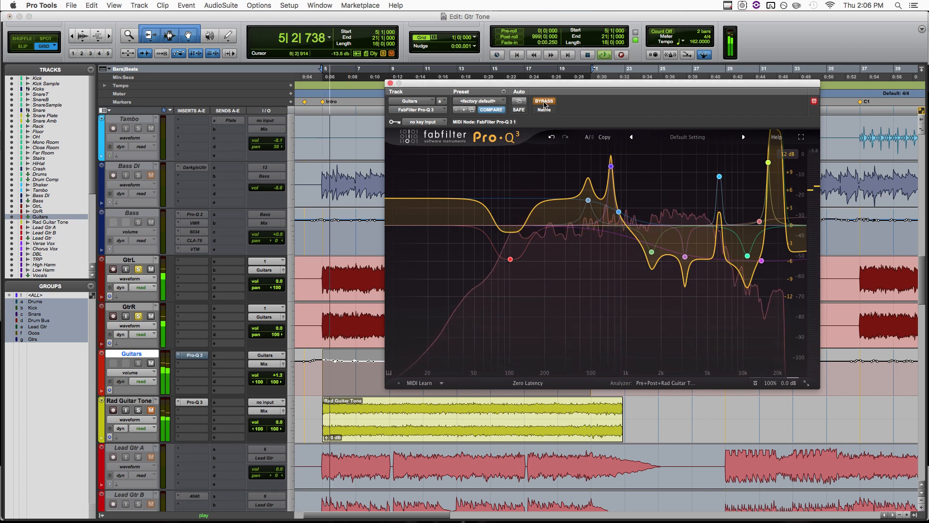
{"action": "left_click", "coordinate": [544, 101]}
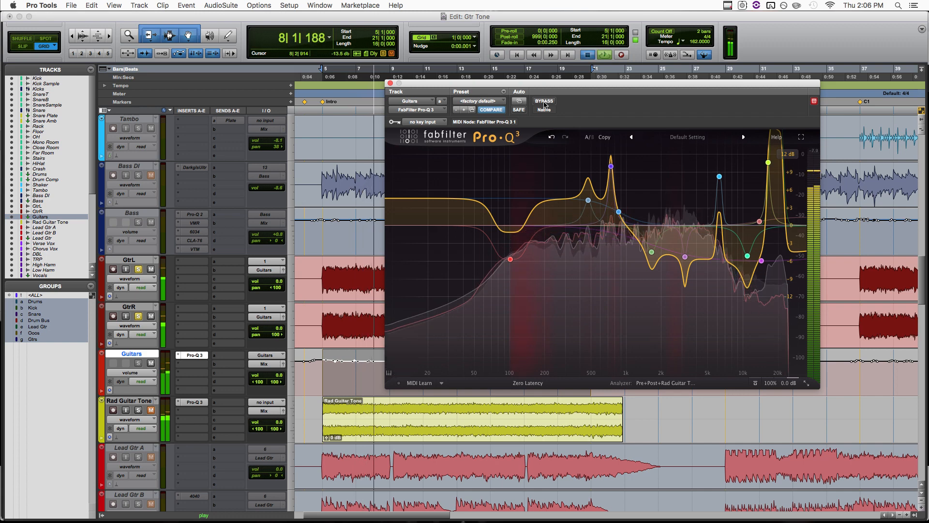
{"action": "key", "text": "space"}
Audition the matched curve's 470 Hz band soloed and bypassed during playback, then delete that band
{"action": "mouse_move", "coordinate": [612, 166]}
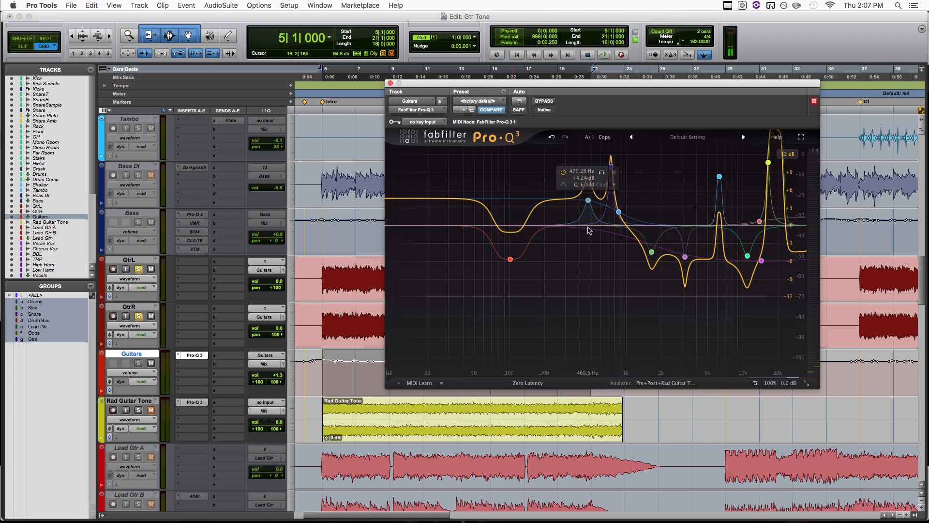
{"action": "key", "text": "space"}
{"action": "left_click", "coordinate": [602, 172]}
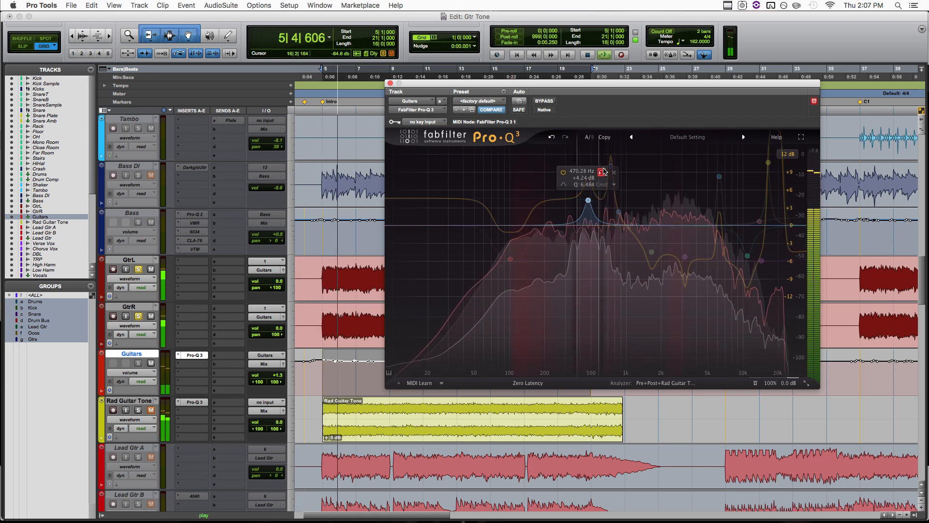
{"action": "left_click", "coordinate": [603, 172]}
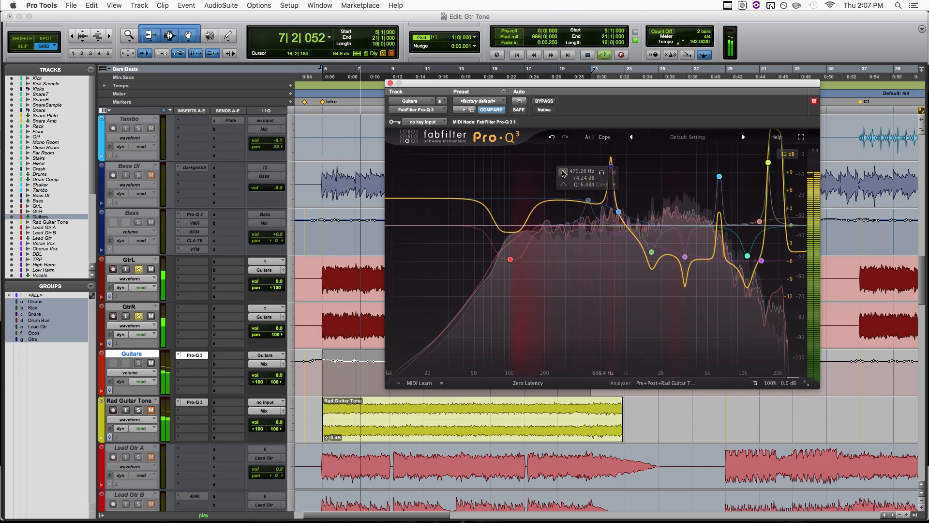
{"action": "left_click", "coordinate": [563, 173]}
{"action": "left_click", "coordinate": [563, 173]}
{"action": "left_click", "coordinate": [614, 172]}
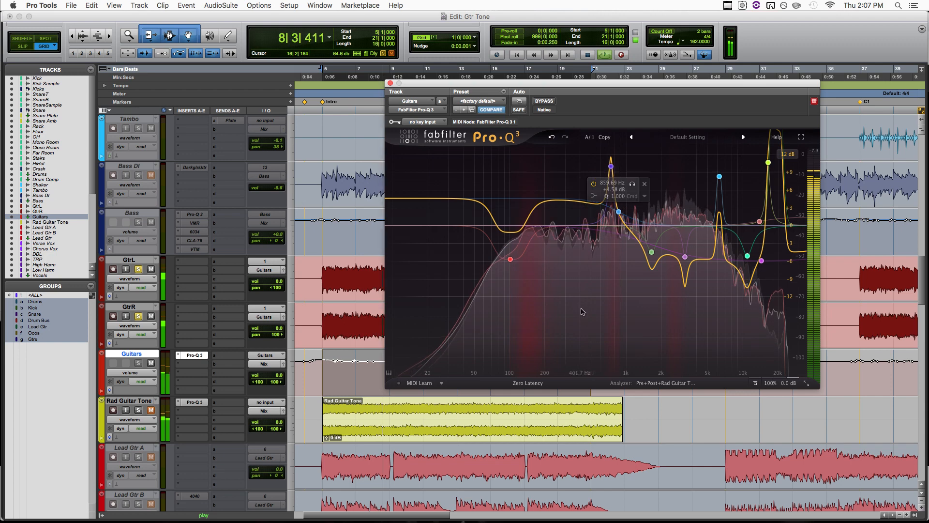
Audition the matched curve's narrow 735 Hz band soloed and bypassed during playback, then undo that band's deletion
{"action": "left_click", "coordinate": [624, 183]}
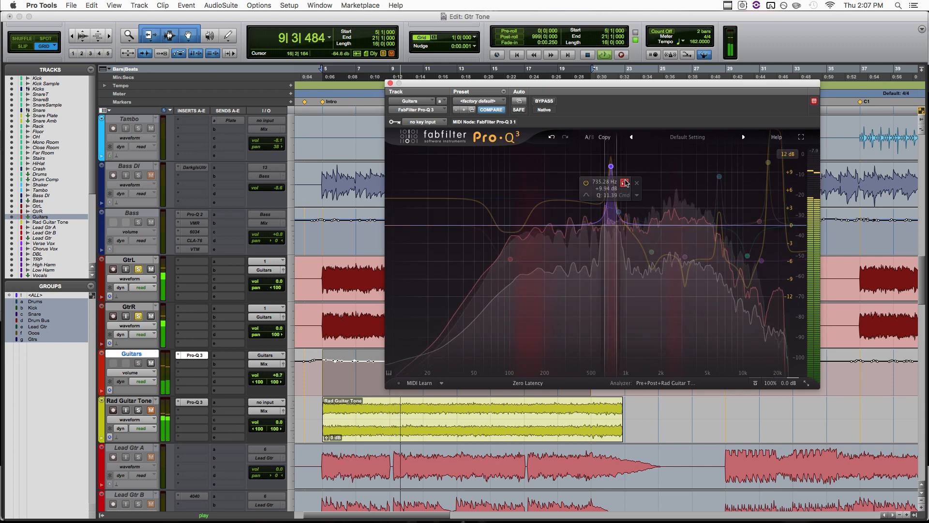
{"action": "left_click", "coordinate": [586, 183]}
{"action": "left_click", "coordinate": [585, 184]}
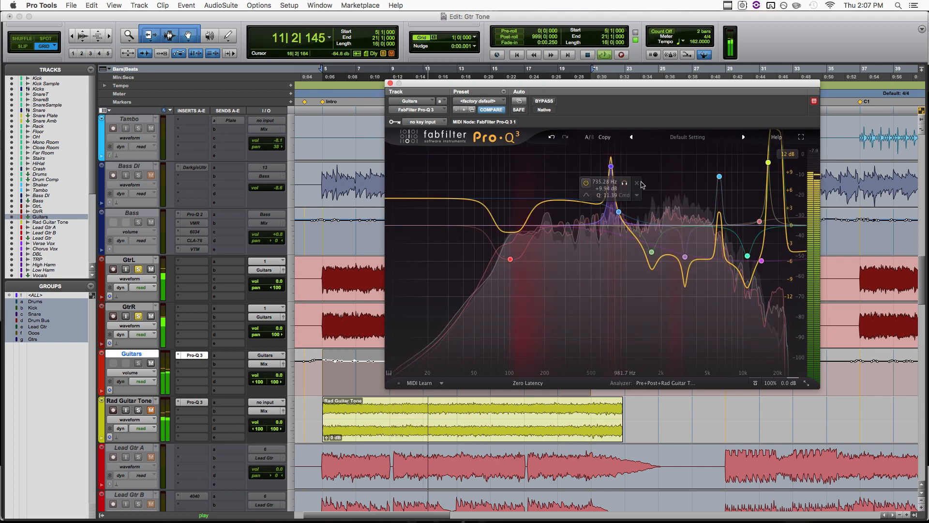
{"action": "key", "text": "space"}
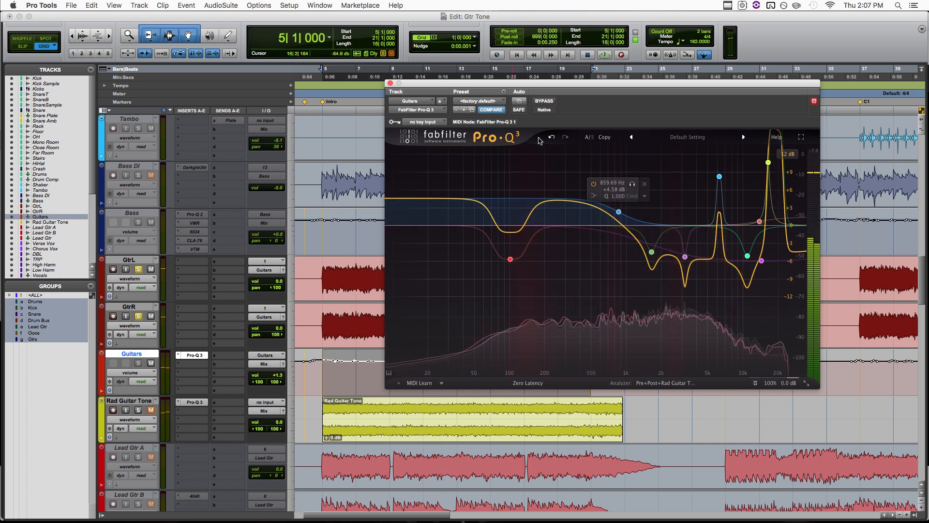
{"action": "left_click", "coordinate": [552, 137]}
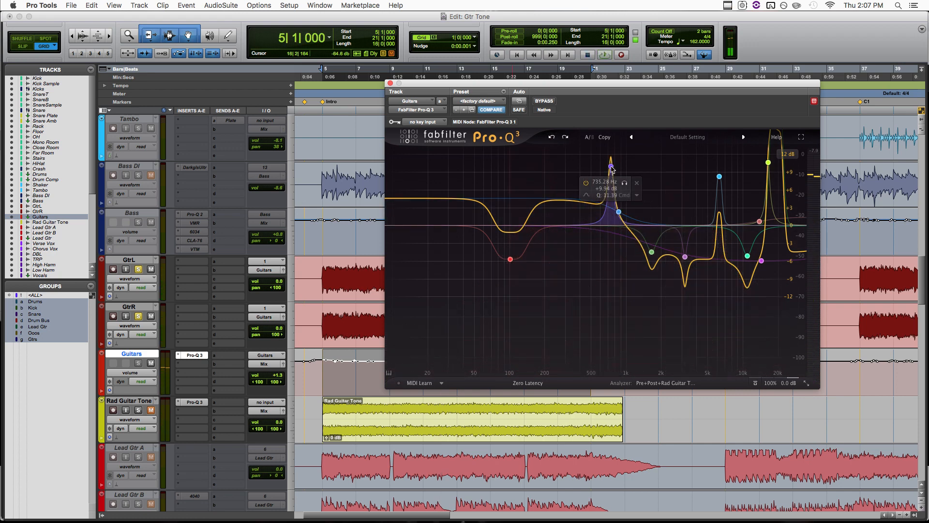
Play the intro again with the 735 Hz band soloed and bypassed, then delete the band
{"action": "key", "text": "space"}
{"action": "left_click", "coordinate": [625, 183]}
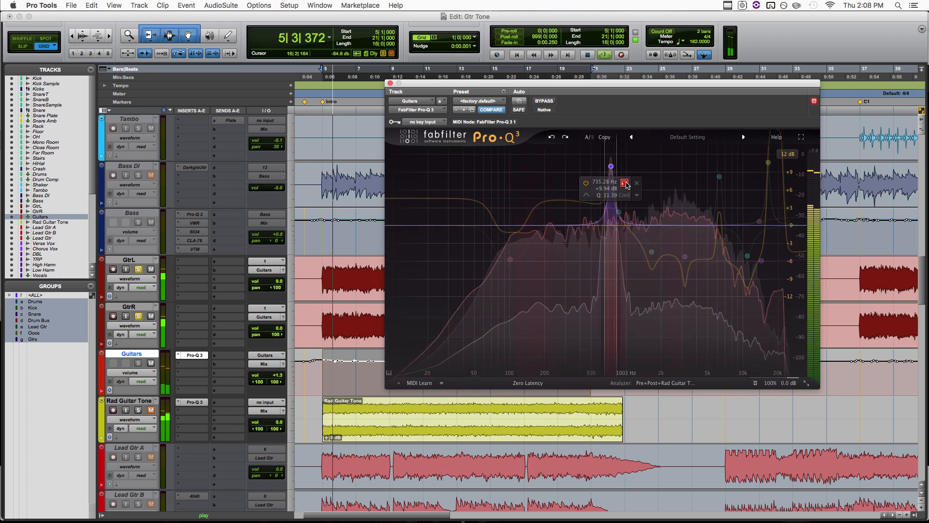
{"action": "left_click", "coordinate": [586, 184]}
{"action": "left_click", "coordinate": [585, 183]}
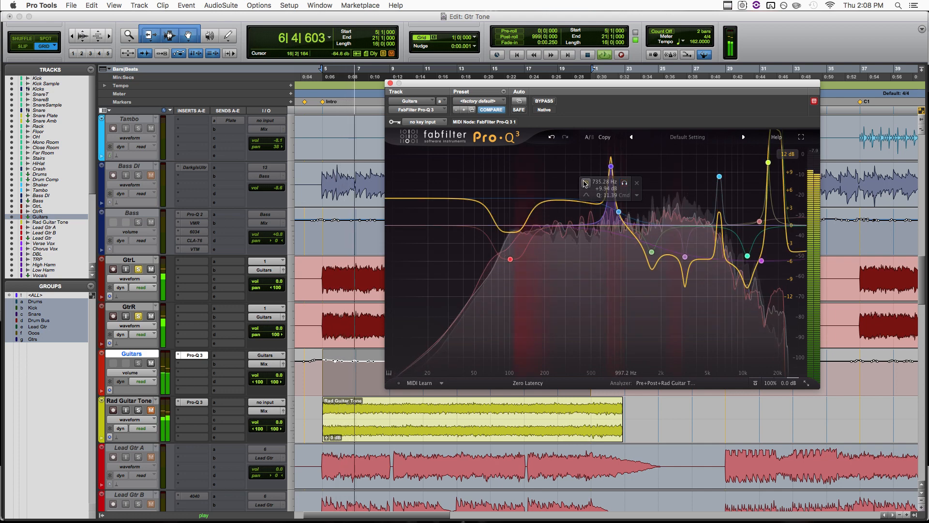
{"action": "key", "text": "space"}
{"action": "left_click", "coordinate": [637, 182]}
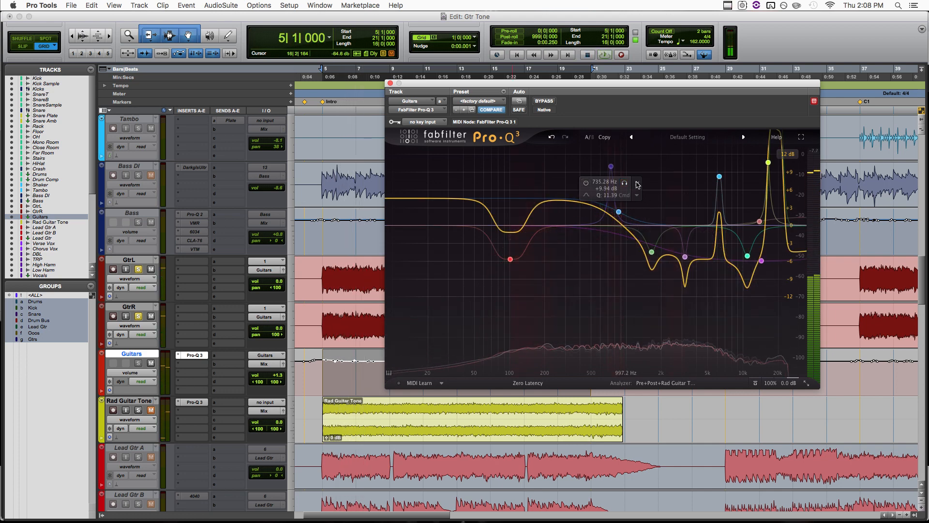
Play the intro while toggling the 6276 Hz boost off and on to judge its effect
{"action": "mouse_move", "coordinate": [720, 177]}
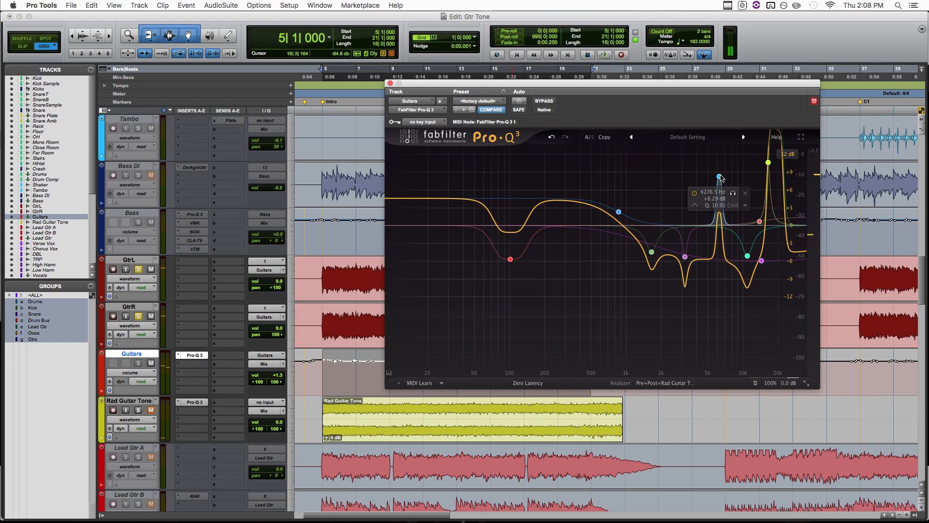
{"action": "key", "text": "space"}
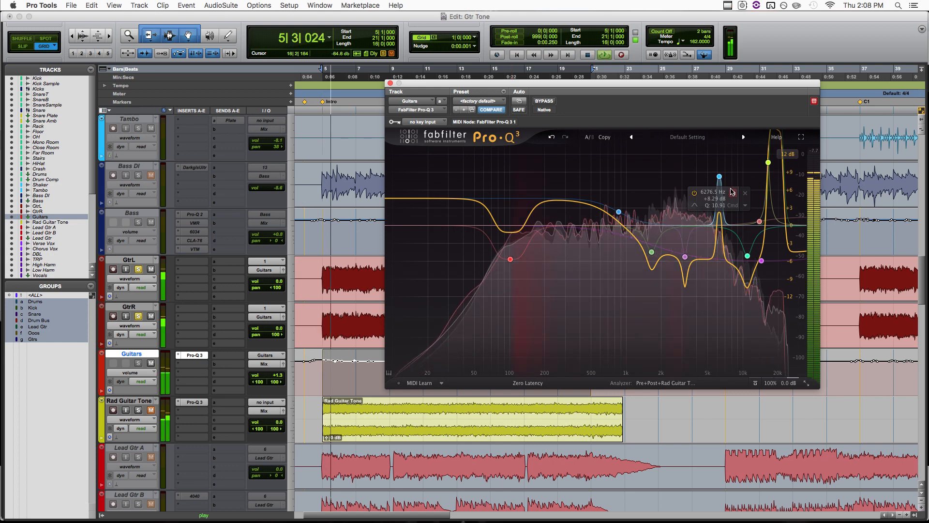
{"action": "left_click", "coordinate": [695, 194]}
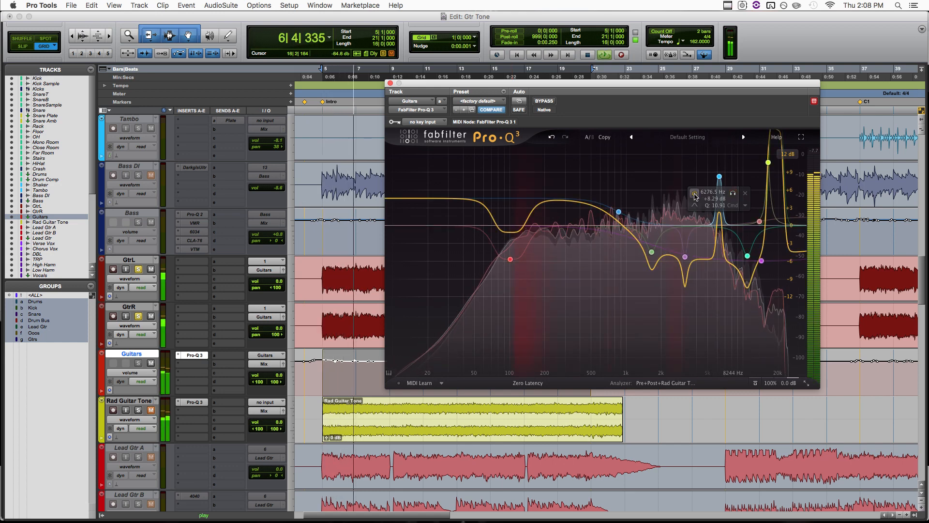
{"action": "left_click", "coordinate": [694, 193]}
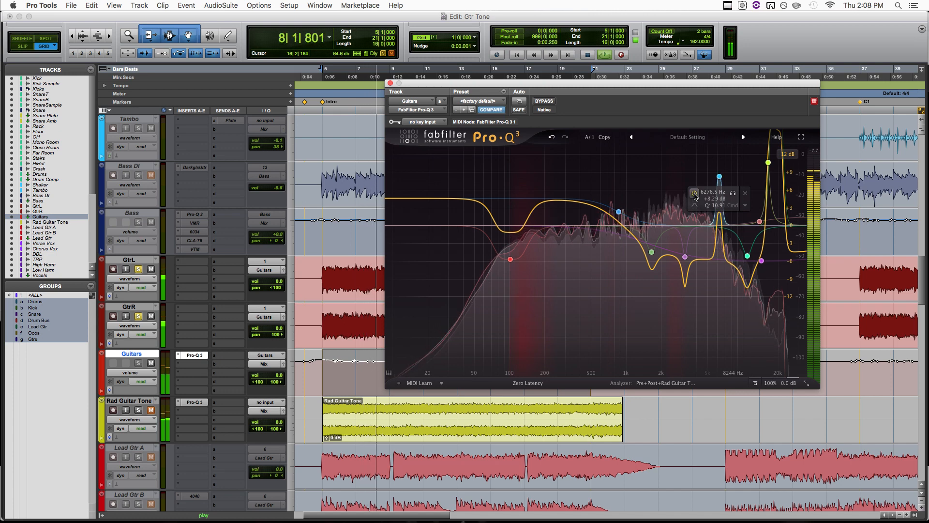
{"action": "left_click", "coordinate": [695, 193]}
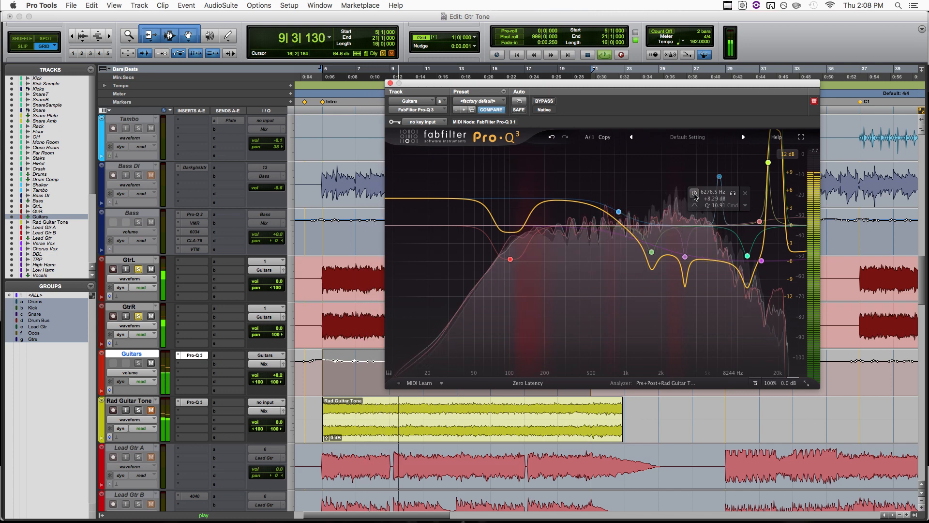
{"action": "key", "text": "space"}
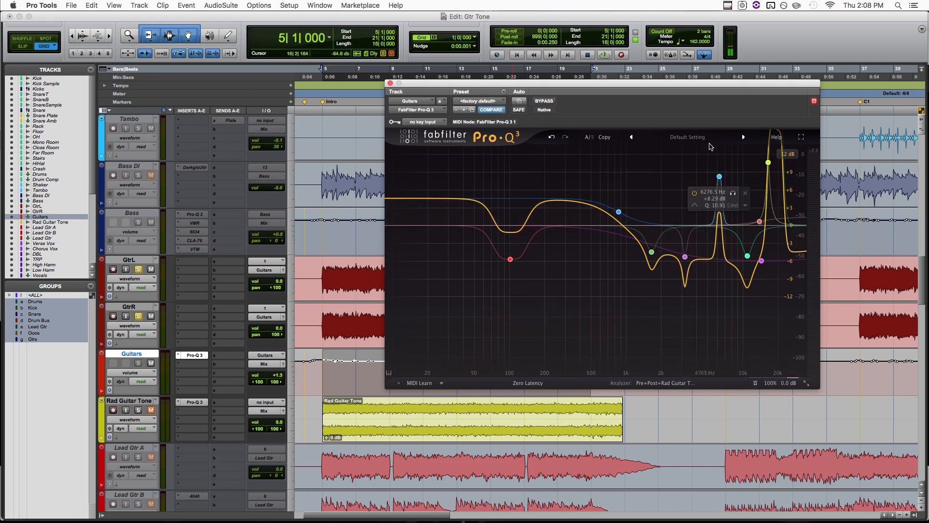
Solo the narrow 16443 Hz boost briefly during playback, then delete that band
{"action": "key", "text": "space"}
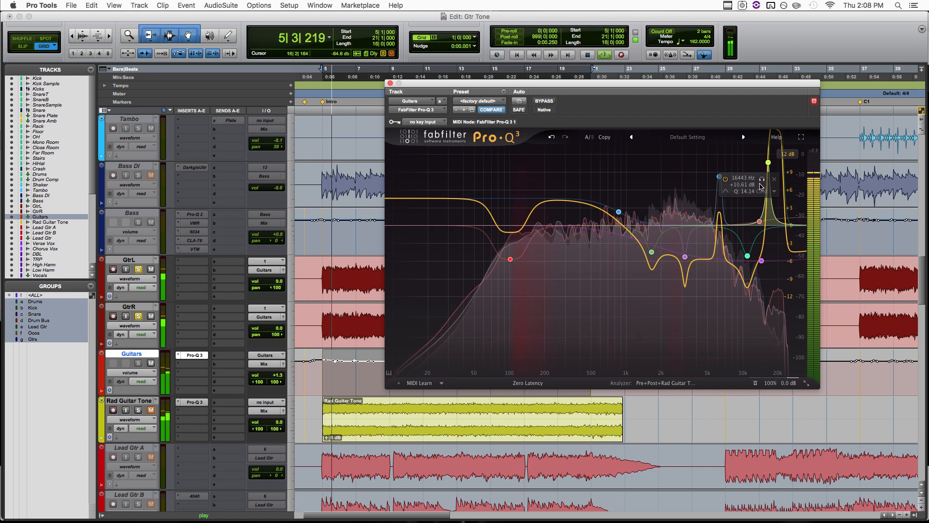
{"action": "left_click", "coordinate": [761, 180]}
{"action": "left_click", "coordinate": [762, 180]}
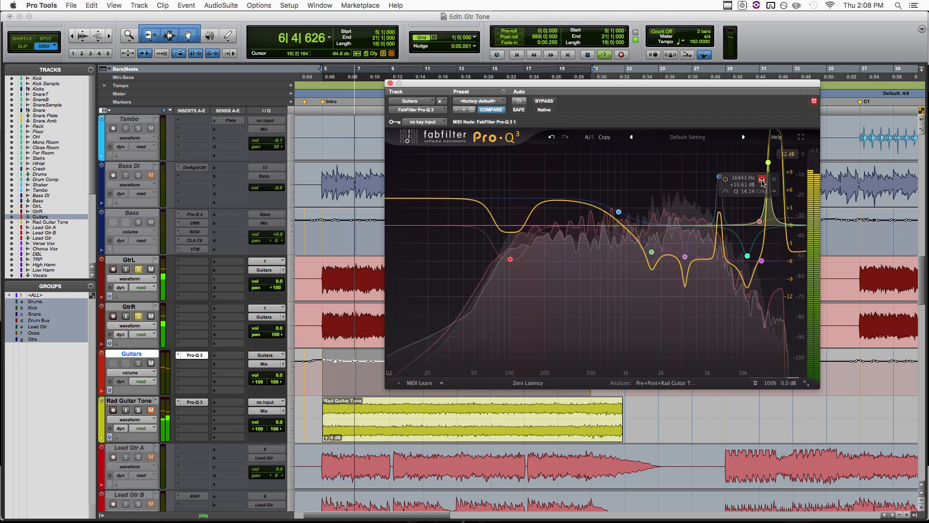
{"action": "key", "text": "space"}
{"action": "left_click", "coordinate": [776, 179]}
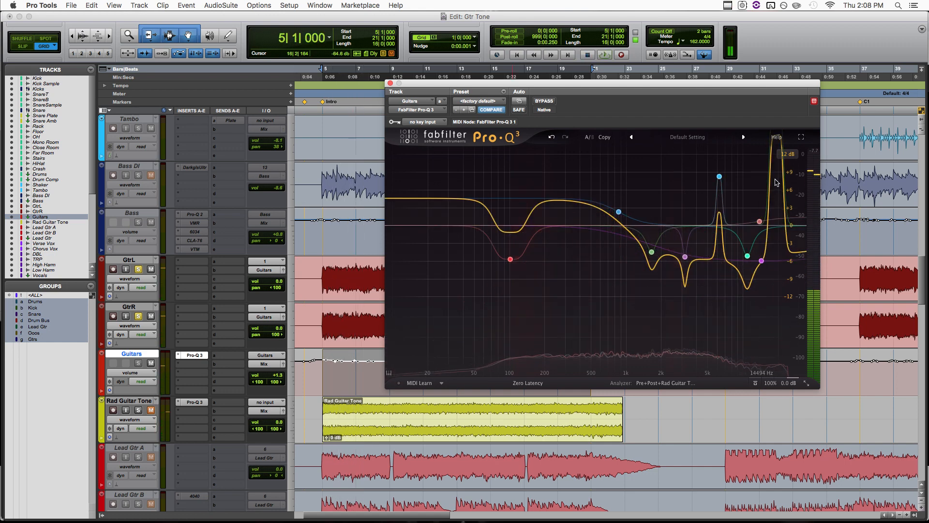
Widen the display range to 30 dB, delete the 19223 Hz boost, and return the range to 12 dB
{"action": "left_click", "coordinate": [787, 154]}
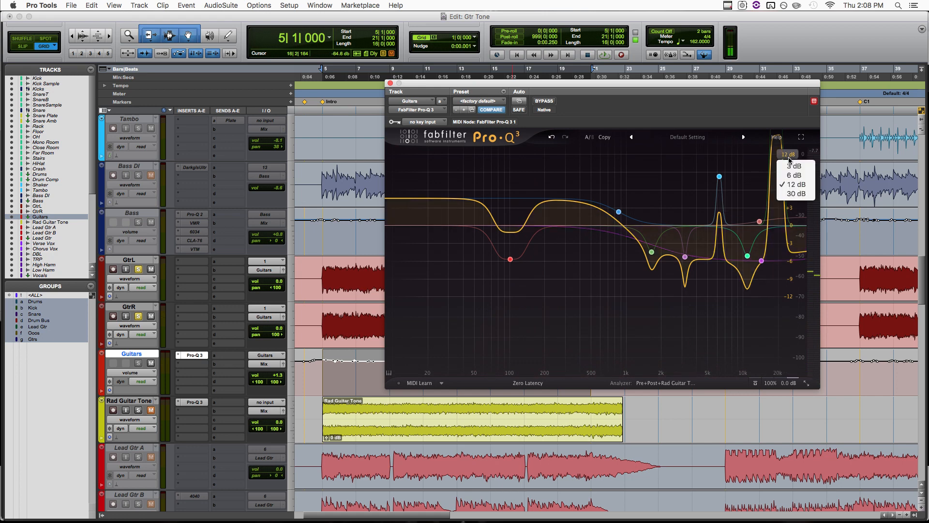
{"action": "left_click", "coordinate": [789, 196]}
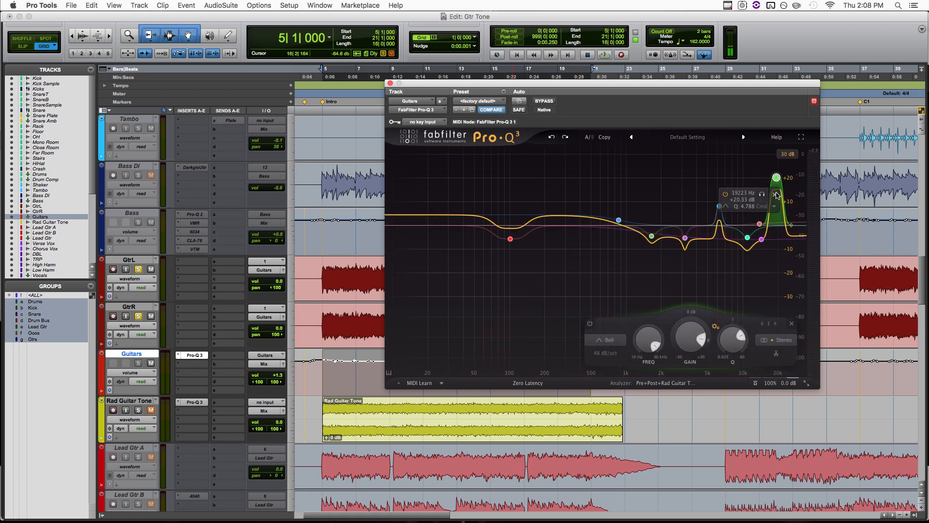
{"action": "left_click", "coordinate": [776, 195]}
{"action": "left_click", "coordinate": [787, 152]}
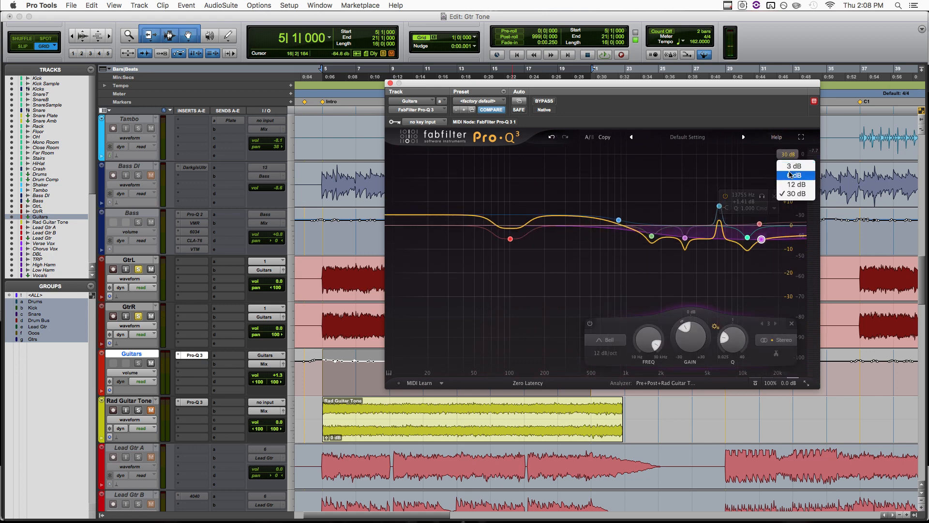
{"action": "left_click", "coordinate": [791, 184]}
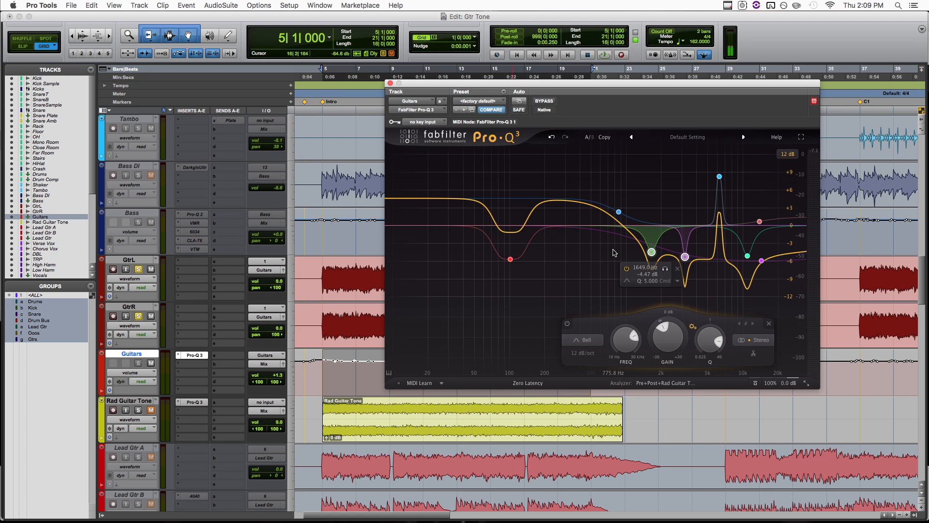
Play the intro with the 1649 Hz cut bypassed to audition it, then deselect the EQ bands
{"action": "key", "text": "space"}
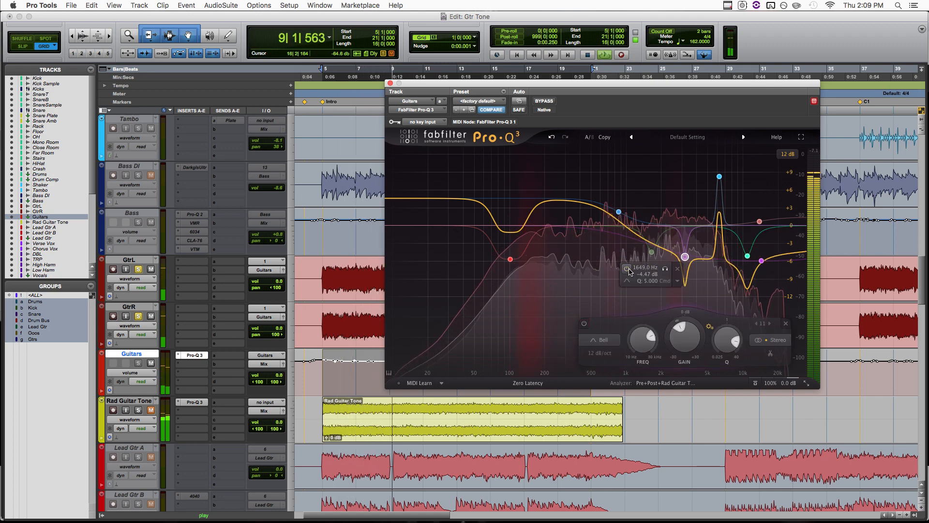
{"action": "key", "text": "space"}
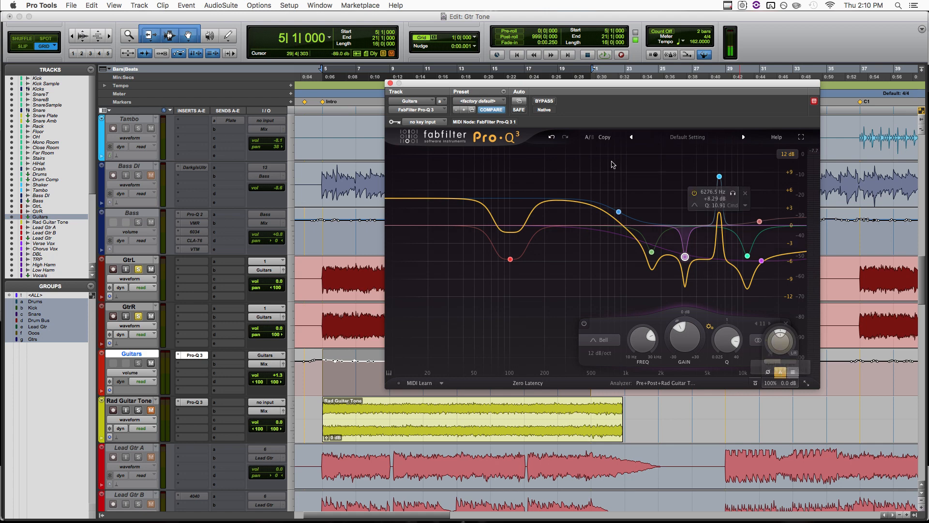
{"action": "left_click", "coordinate": [563, 183]}
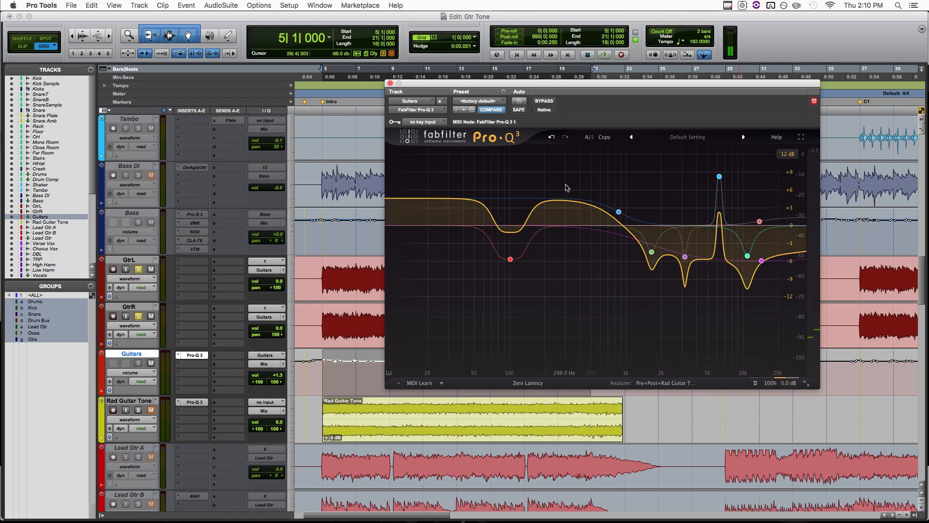
Compare the cleaned-up guitar tone with Pro-Q 3 bypassed and active while the intro plays
{"action": "left_click", "coordinate": [544, 101]}
{"action": "key", "text": "space"}
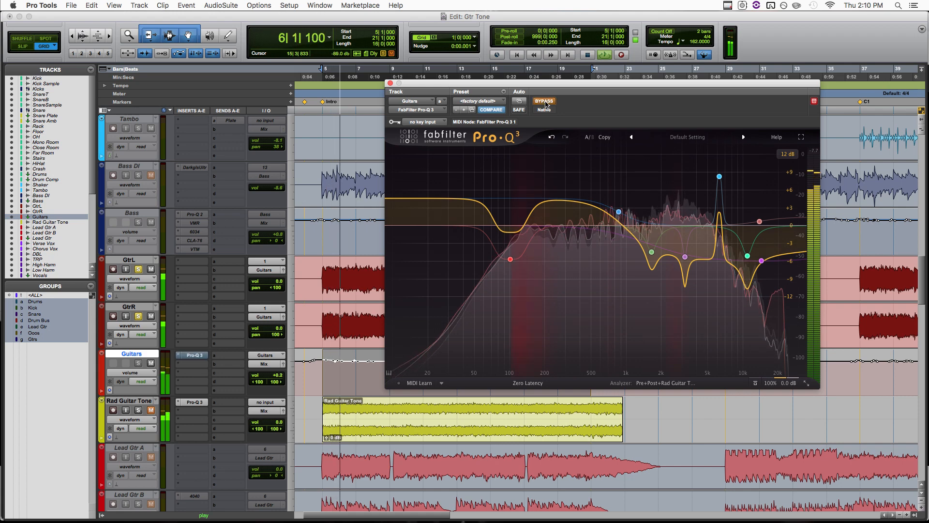
{"action": "left_click", "coordinate": [544, 101]}
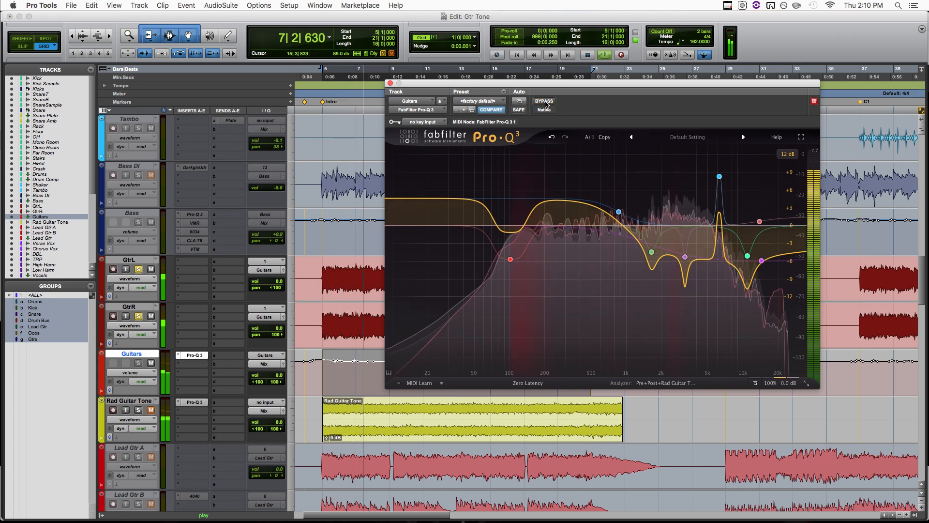
{"action": "key", "text": "space"}
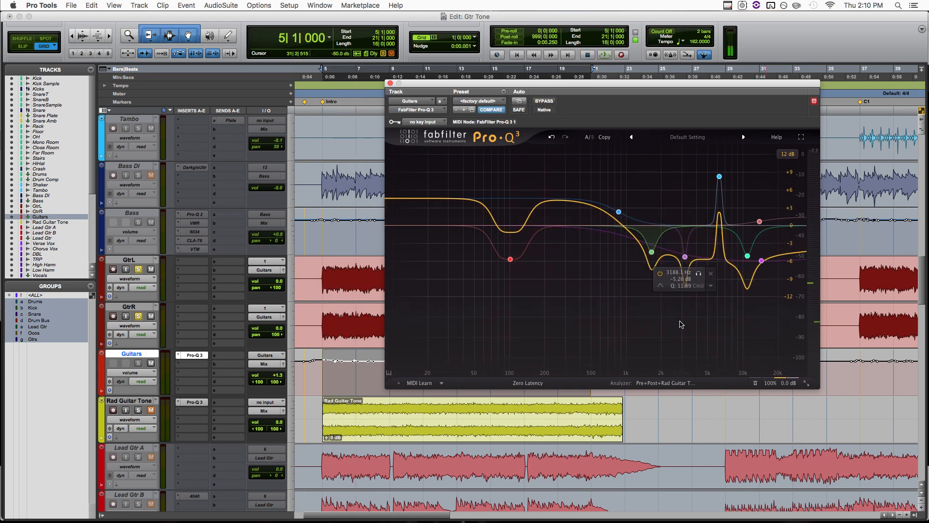
Reduce the Gain Scale of the whole EQ curve to 75.68% while listening to the intro
{"action": "mouse_move", "coordinate": [780, 362]}
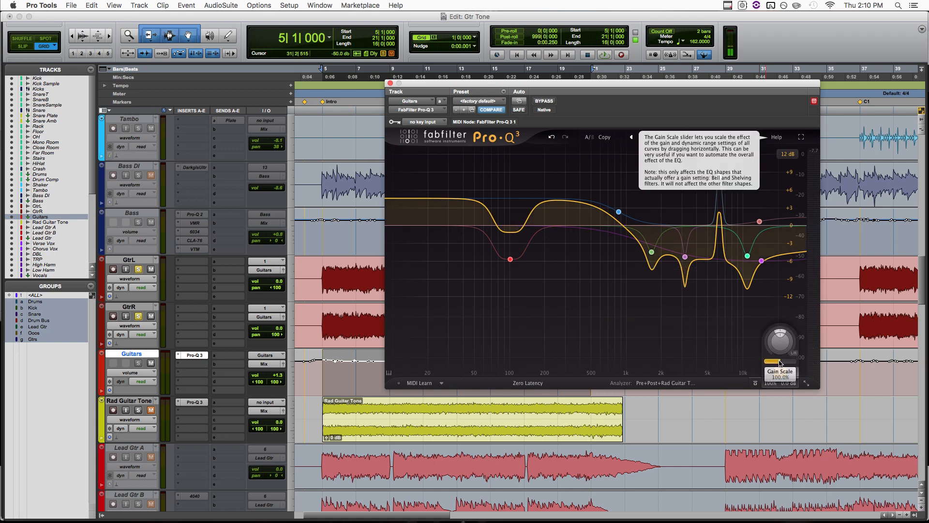
{"action": "mouse_move", "coordinate": [780, 362]}
{"action": "left_mouse_down"}
{"action": "mouse_move", "coordinate": [750, 351]}
{"action": "mouse_move", "coordinate": [778, 361]}
{"action": "mouse_move", "coordinate": [771, 357]}
{"action": "left_mouse_up"}
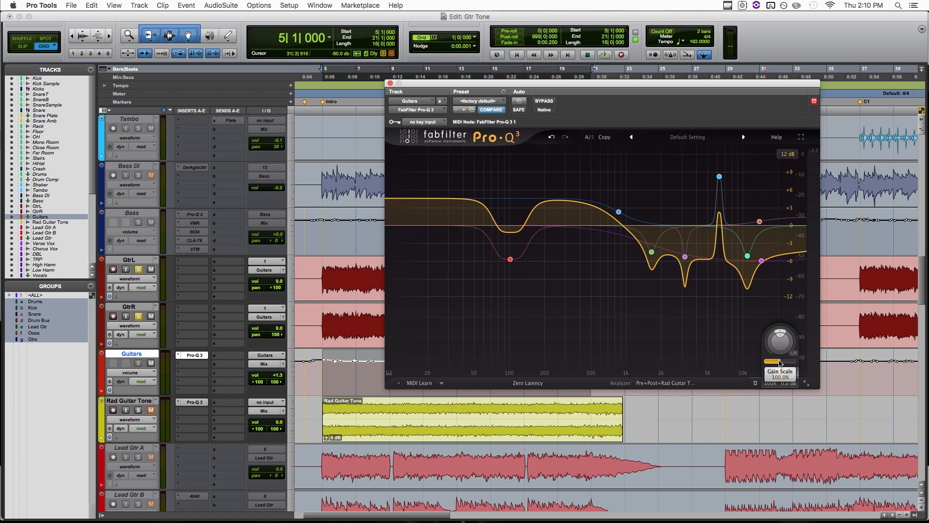
{"action": "key", "text": "space"}
{"action": "left_click_drag", "start_coordinate": [780, 362], "coordinate": [757, 353]}
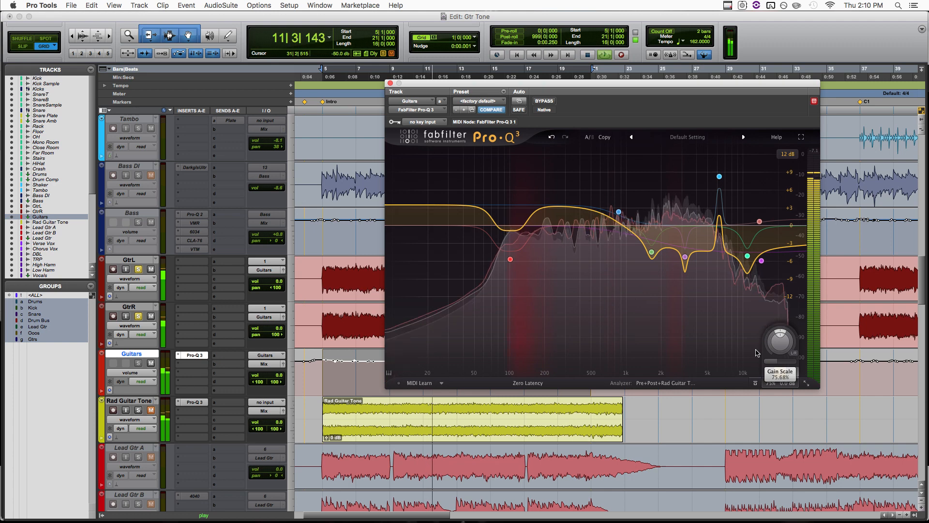
{"action": "key", "text": "space"}
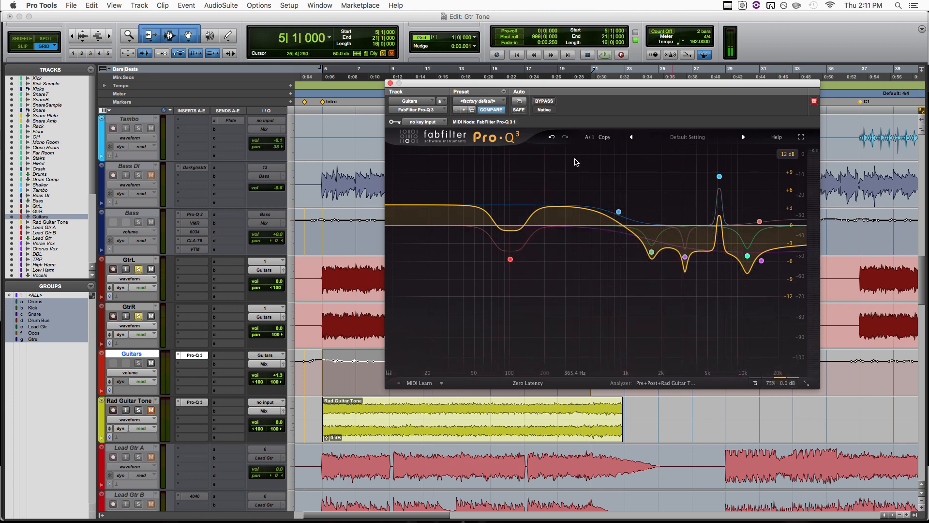
Lower the gain of the 859.69 Hz low shelf to +3.43 dB and play the intro to check it
{"action": "left_click", "coordinate": [620, 212]}
{"action": "scroll", "coordinate": [617, 344], "scroll_direction": "down", "scroll_amount": 1}
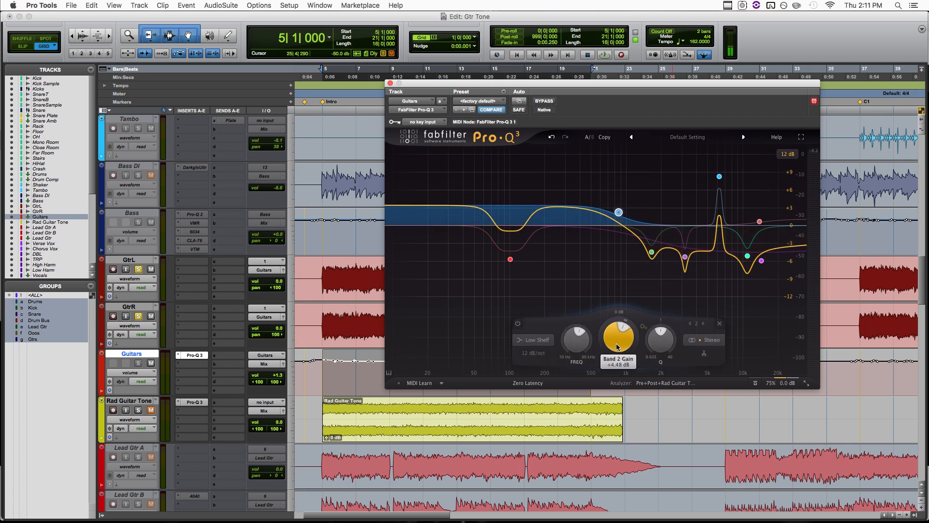
{"action": "key", "text": "space"}
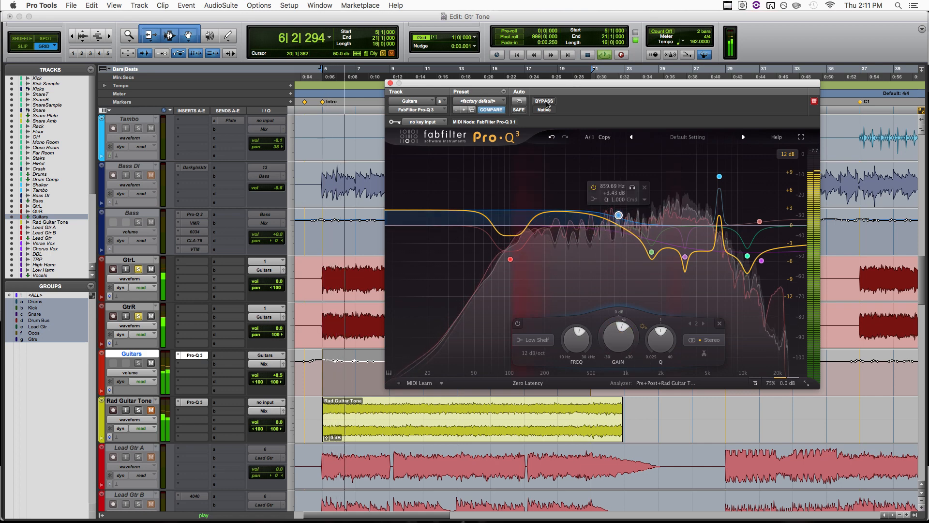
{"action": "key", "text": "space"}
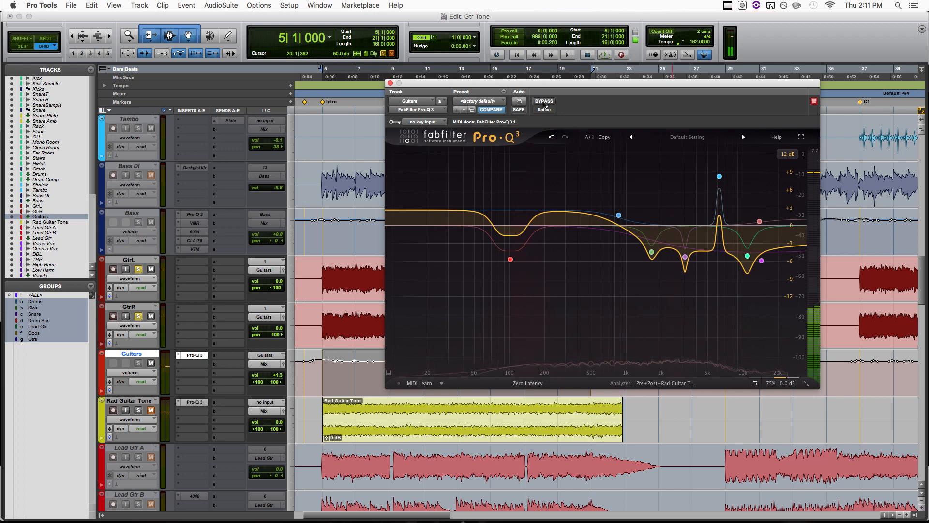
Play the intro from bar 5 with Pro-Q 3 bypassed, then active, to compare the adjusted tone
{"action": "left_click", "coordinate": [545, 101]}
{"action": "key", "text": "space"}
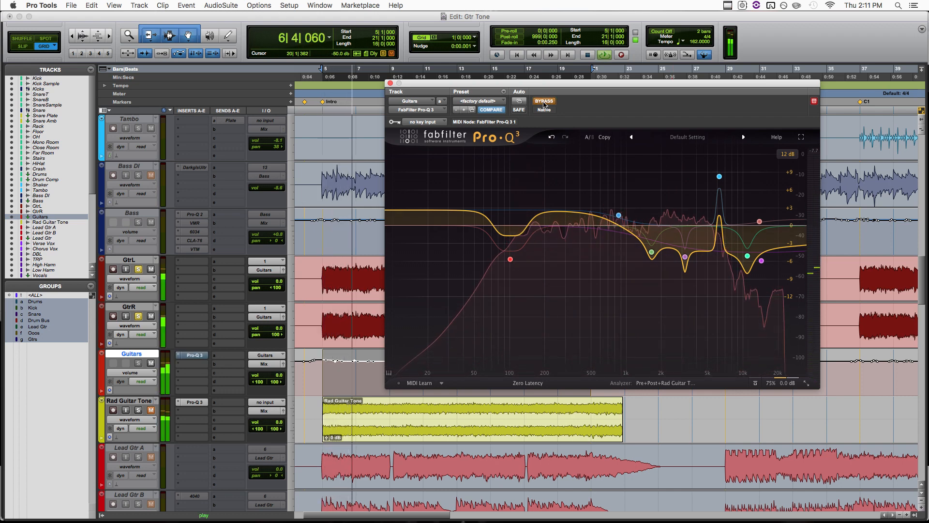
{"action": "key", "text": "space"}
{"action": "left_click", "coordinate": [544, 103]}
{"action": "key", "text": "space"}
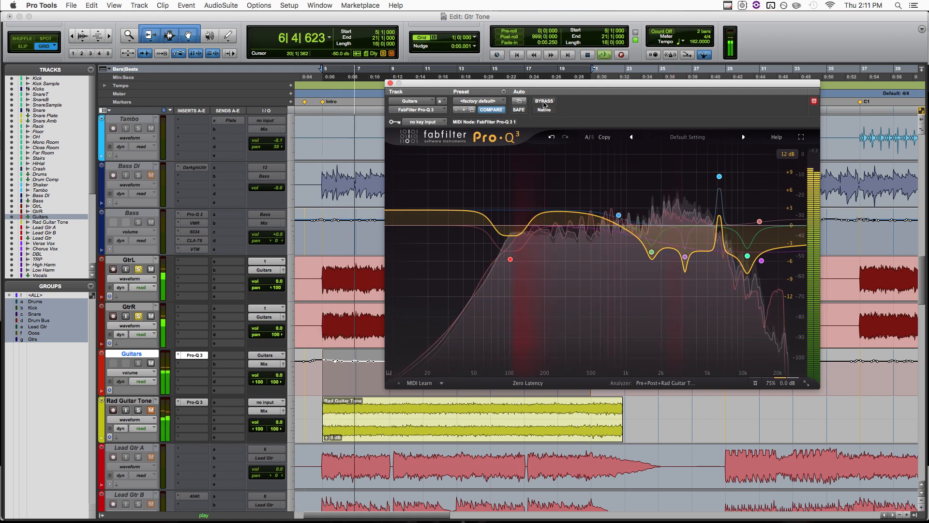
{"action": "key", "text": "space"}
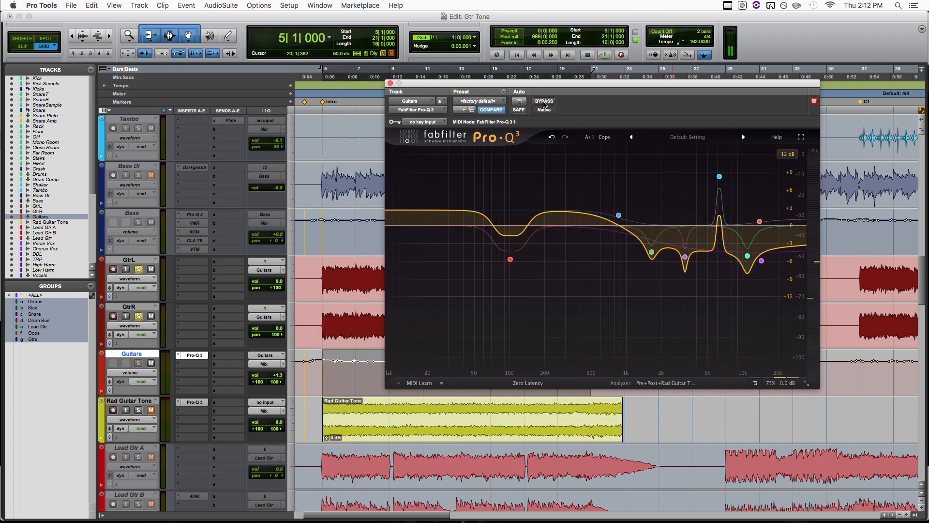